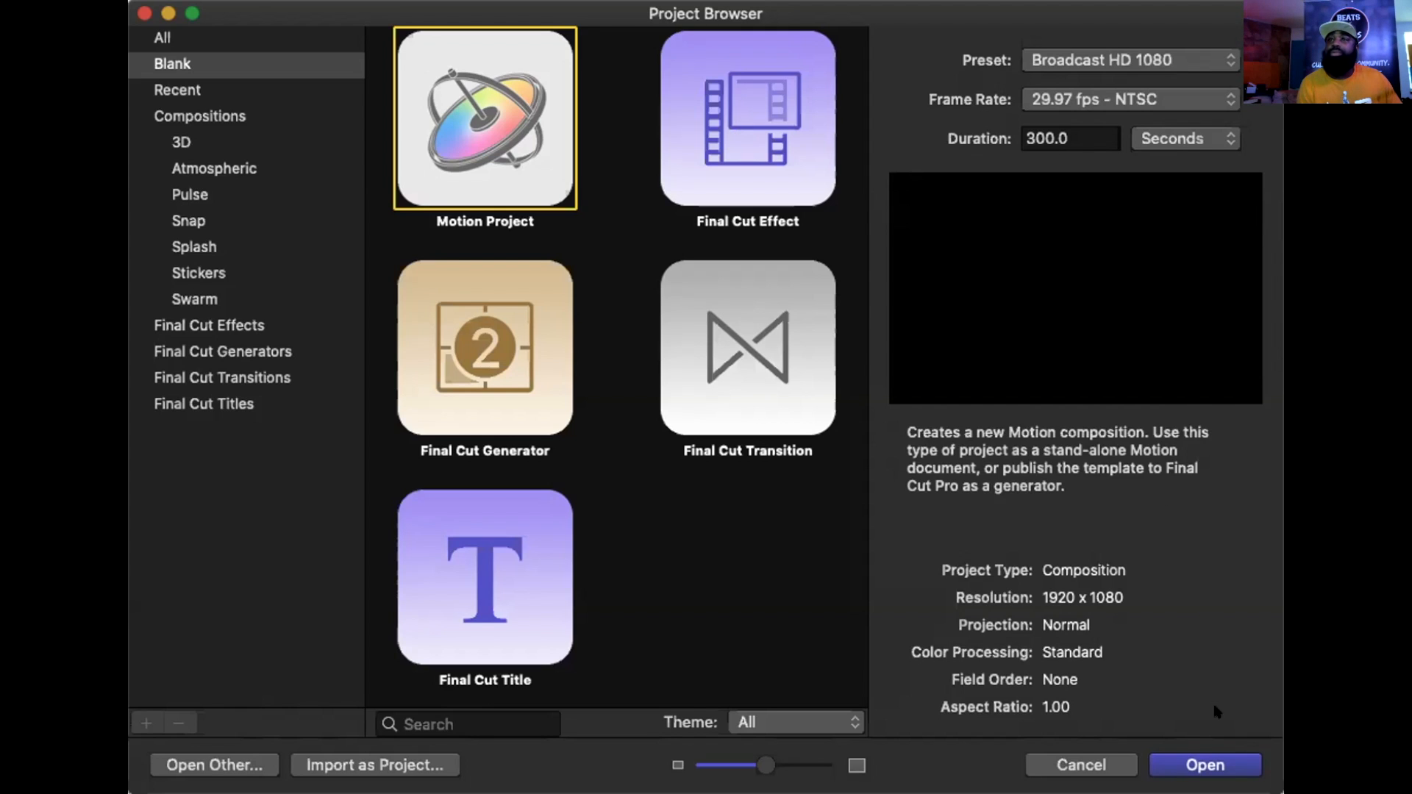
# - Create a blank Motion project at Broadcast HD 1080, 29.97 fps, lasting 300 seconds, and rename its group Background
pyautogui.click(1219, 763)
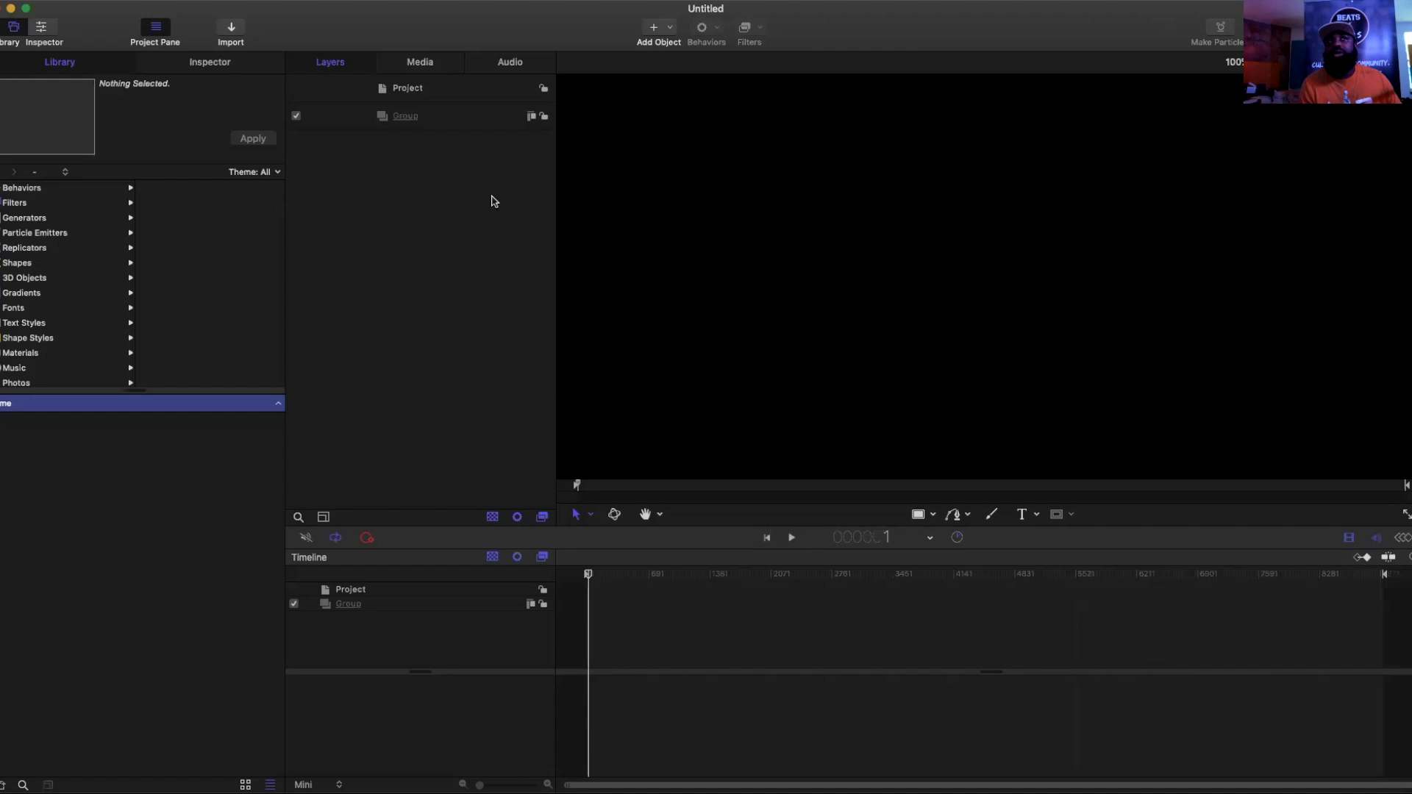
pyautogui.click(403, 118)
pyautogui.click(401, 117)
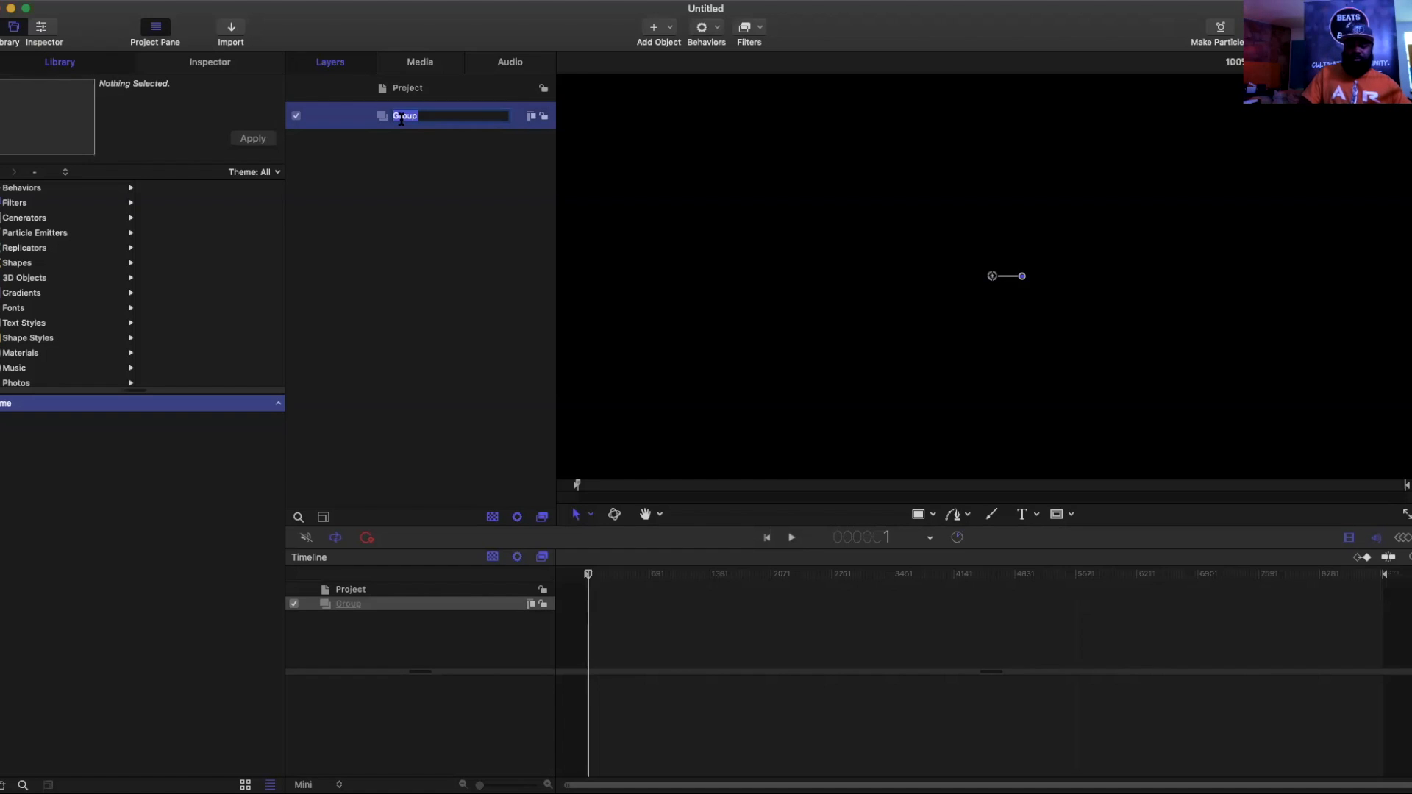
pyautogui.write('Background')
pyautogui.press('Return')
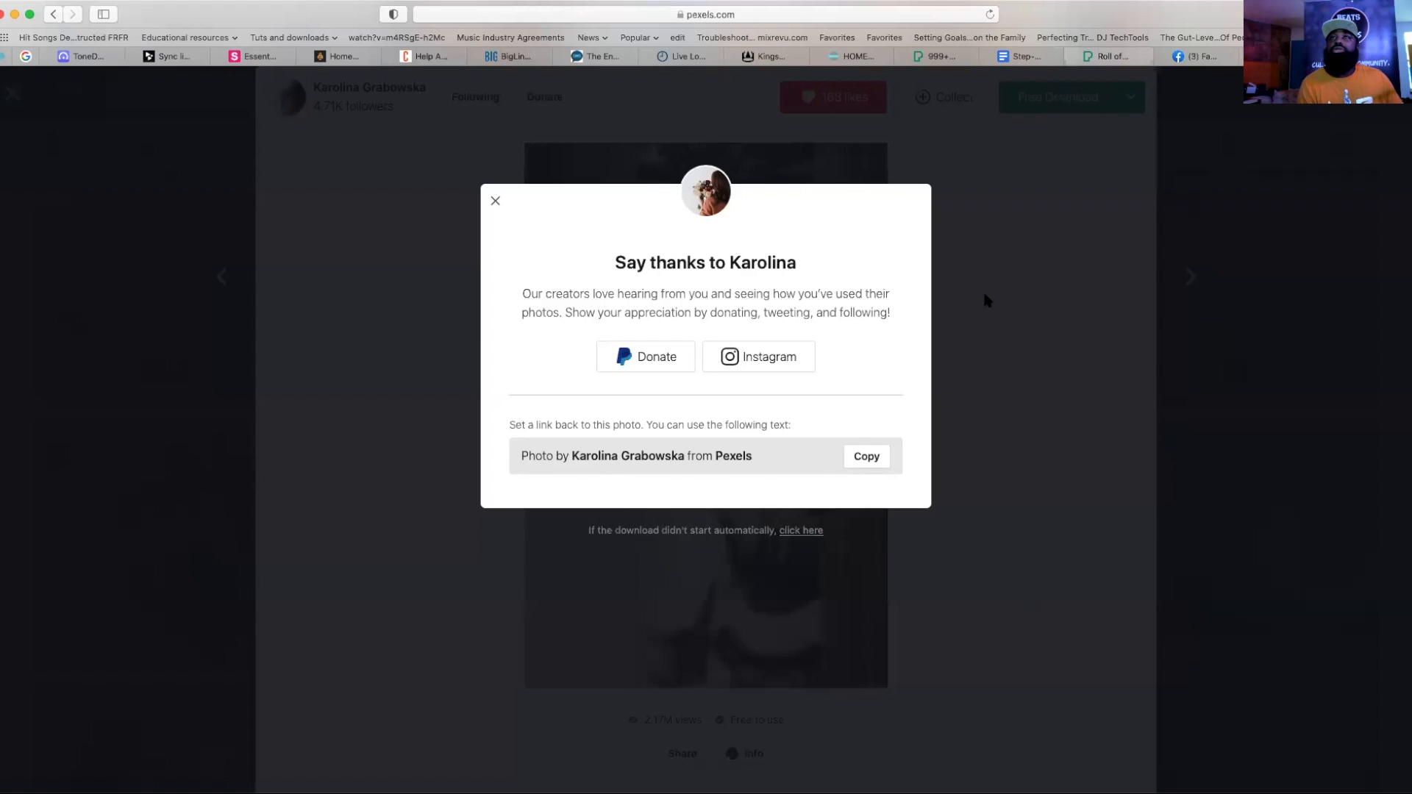
# - Search the Pexels site for money images and open the photo of the banknotes bound with red bands
pyautogui.click(989, 298)
pyautogui.click(723, 20)
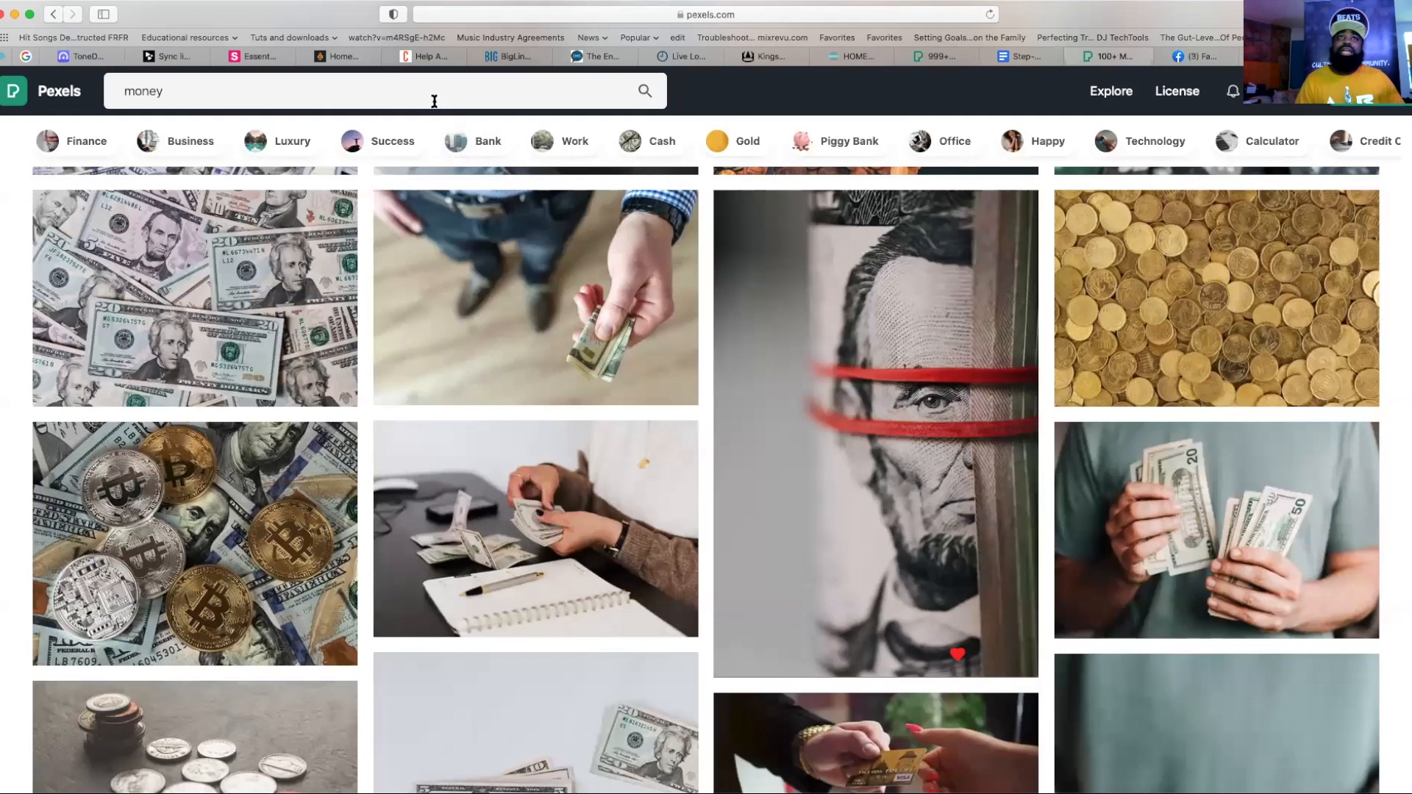
pyautogui.click(434, 101)
pyautogui.press('super+a')
pyautogui.write('money')
pyautogui.press('Return')
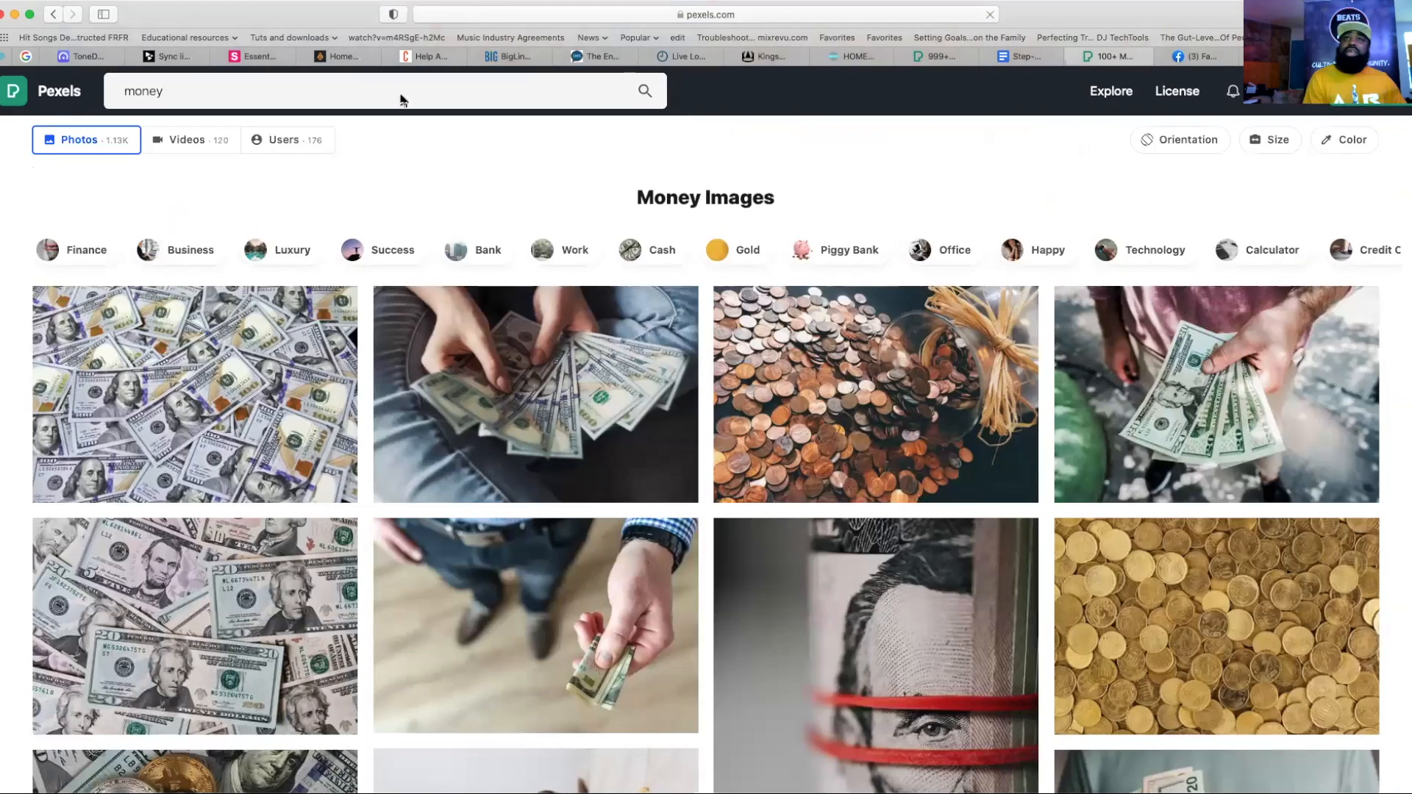
pyautogui.scroll(-4, 813, 412)
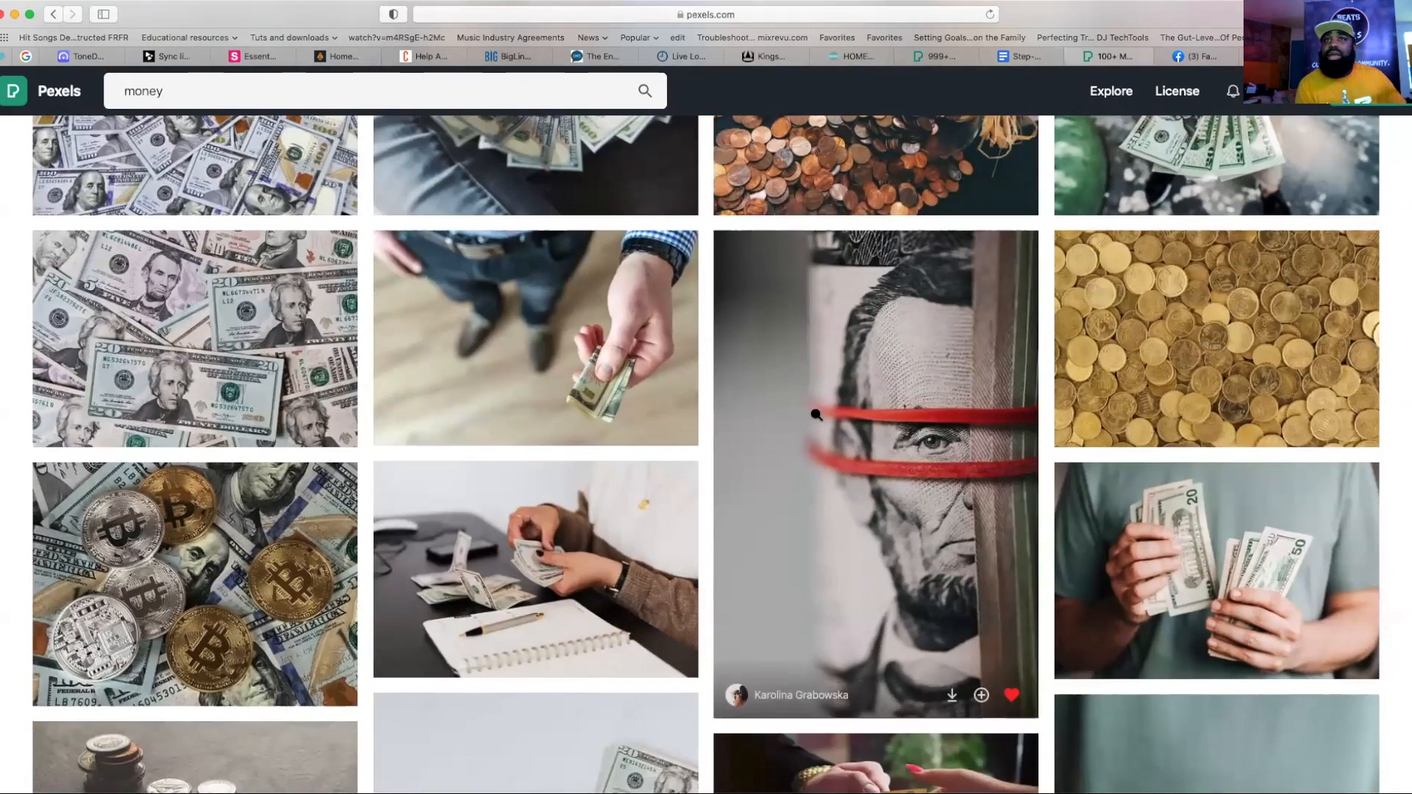
pyautogui.click(816, 415)
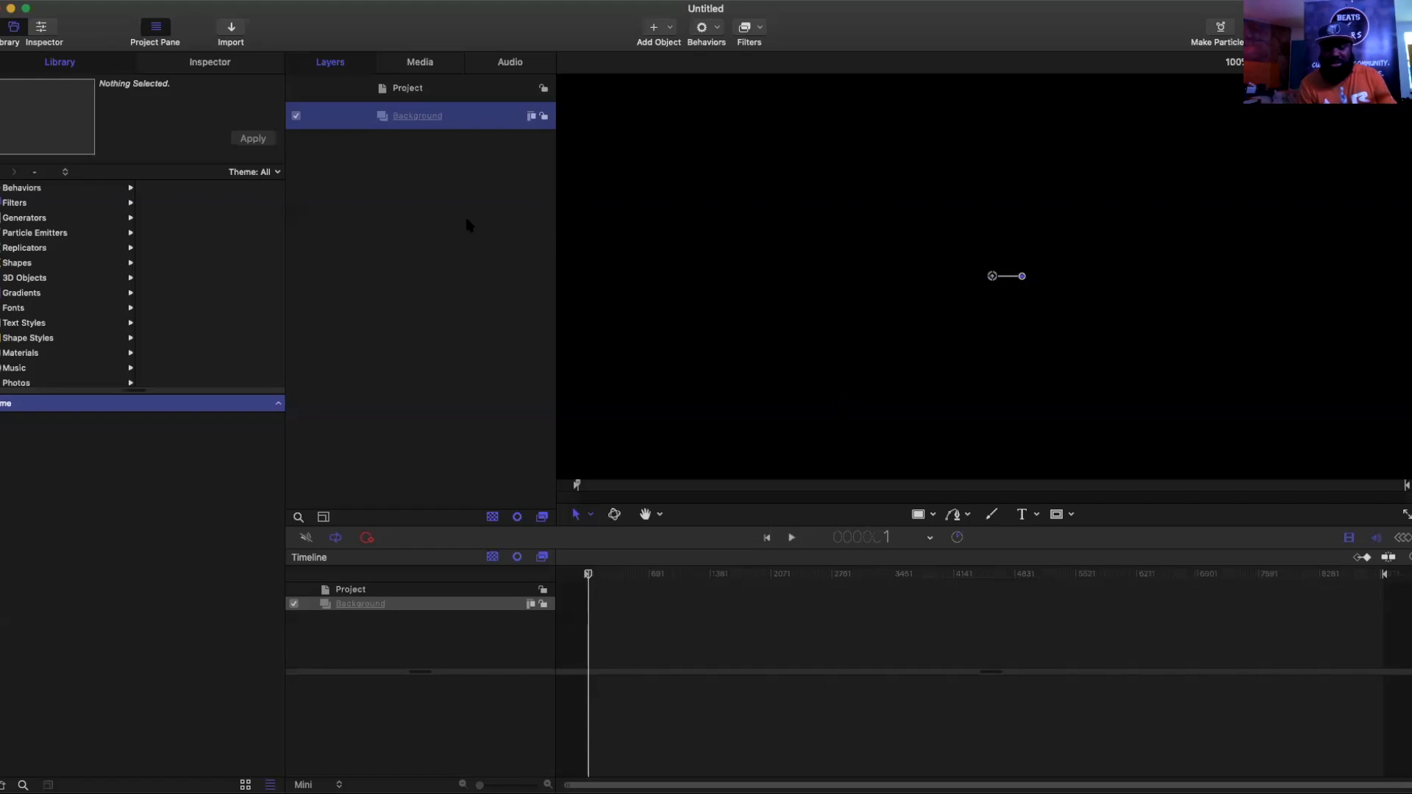
# - Import the downloaded banknote photo ending in 4386476.jpg into the Background group and stretch it horizontally to fill the canvas
pyautogui.press('super+i')
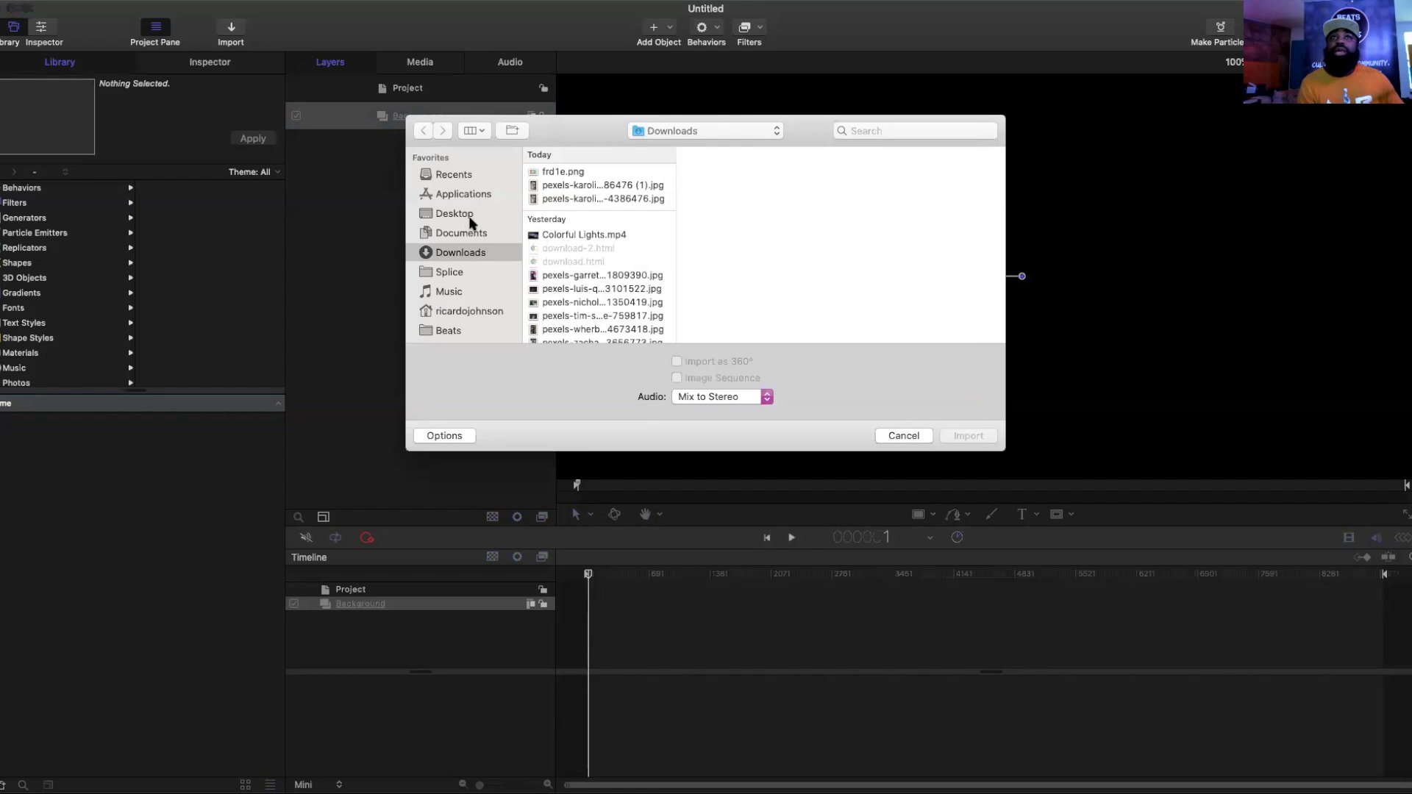
pyautogui.doubleClick(575, 200)
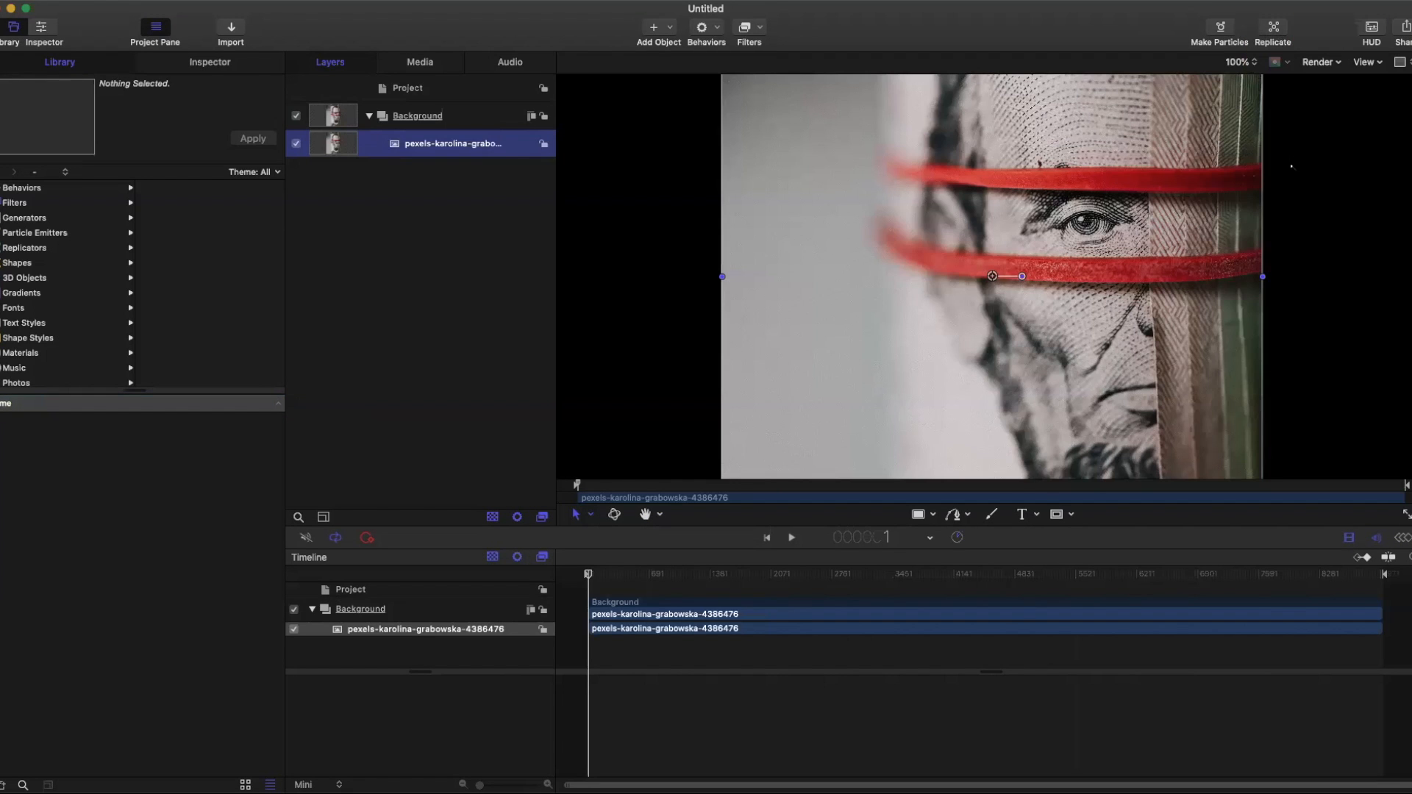
pyautogui.click(1241, 65)
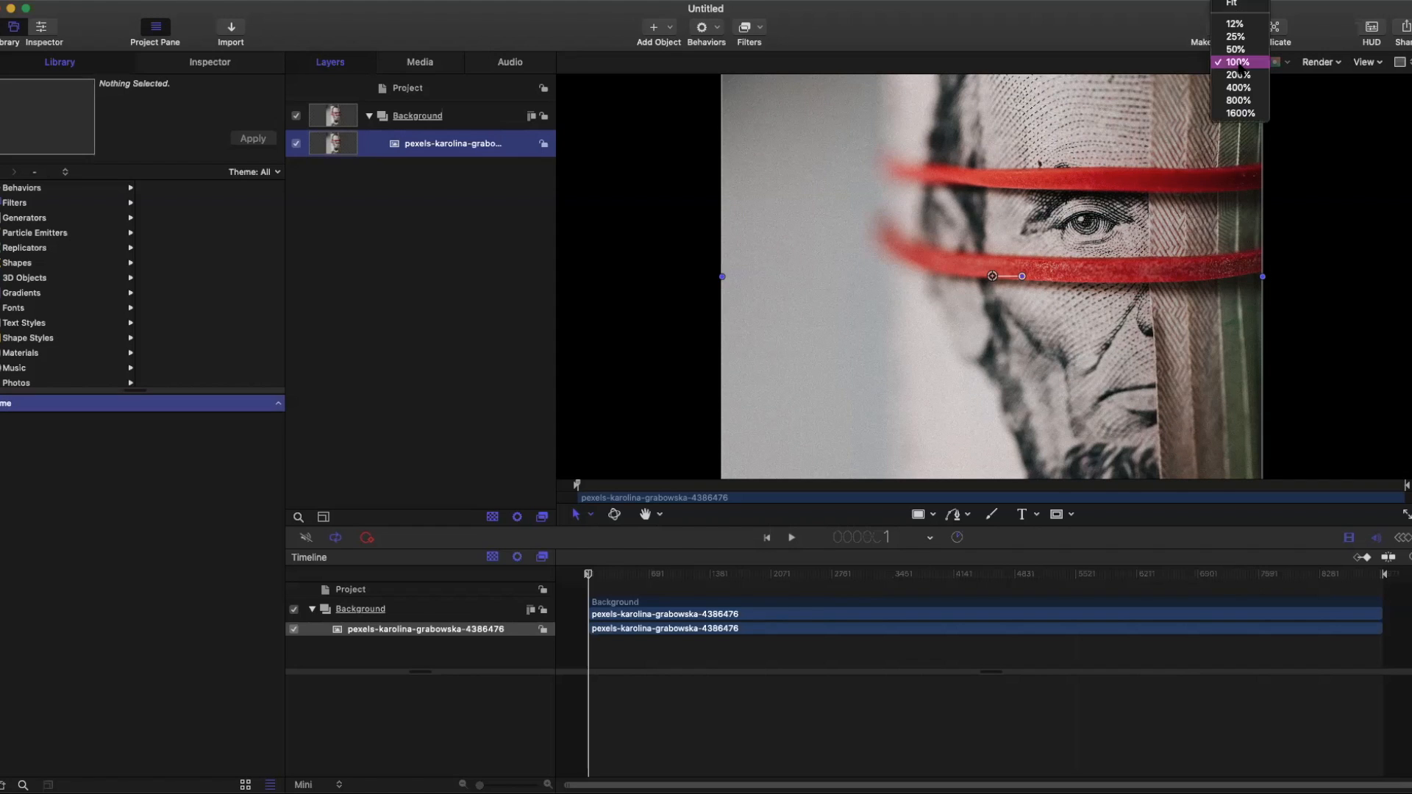
pyautogui.click(1239, 5)
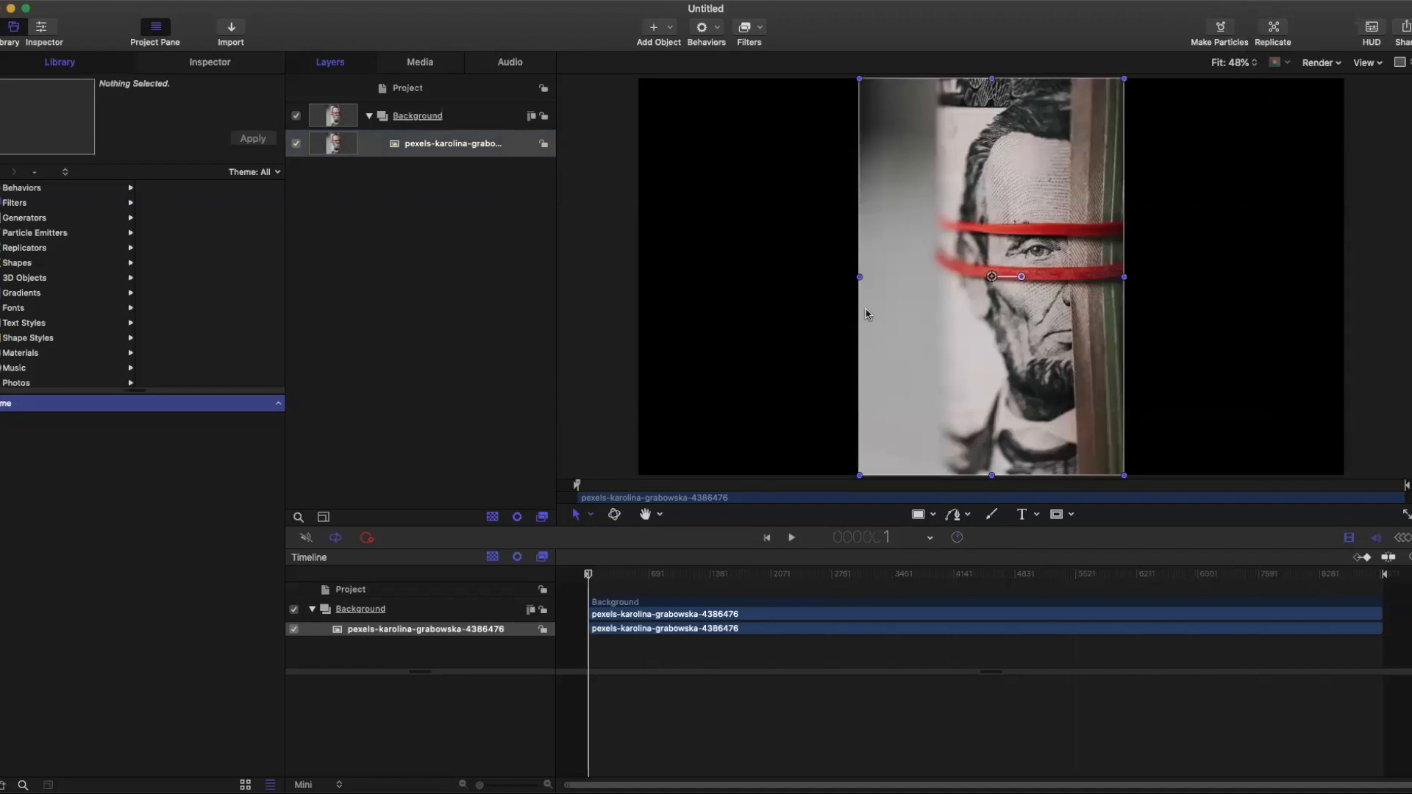
pyautogui.moveTo(860, 278); pyautogui.dragTo(636, 276)
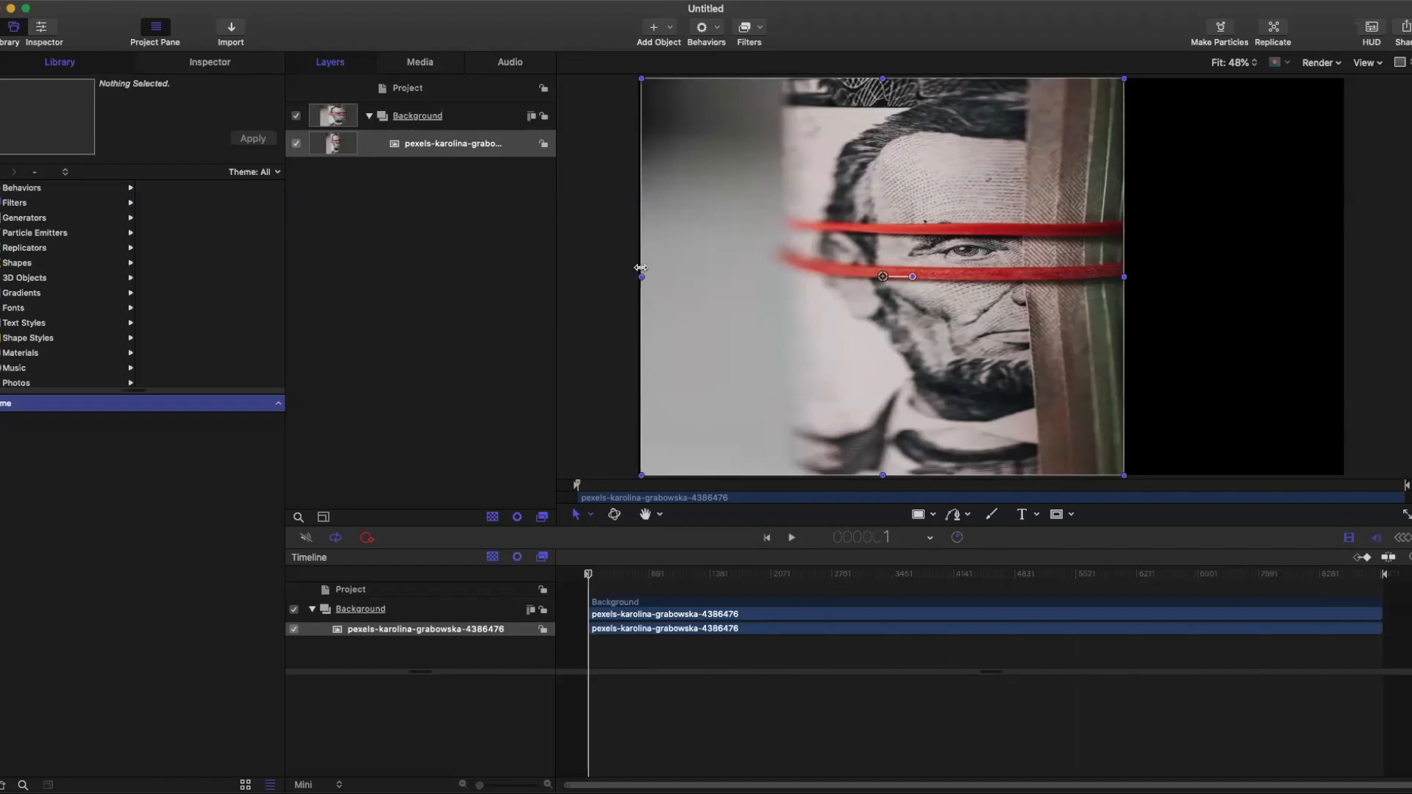
pyautogui.moveTo(1123, 278); pyautogui.dragTo(1347, 267)
pyautogui.click(580, 306)
pyautogui.click(689, 289)
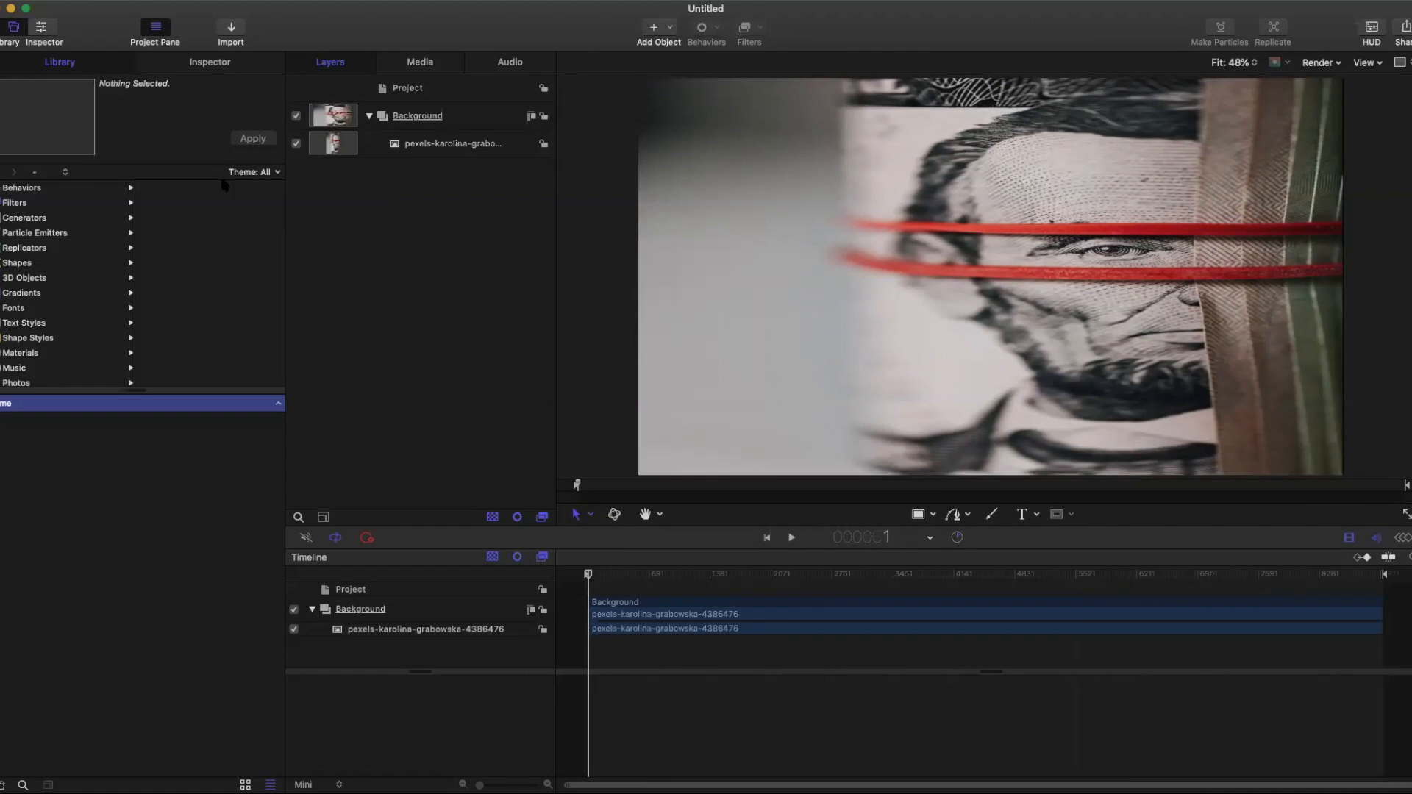
# - Add the Clouds generator to the Background group above the banknote photo
pyautogui.click(417, 116)
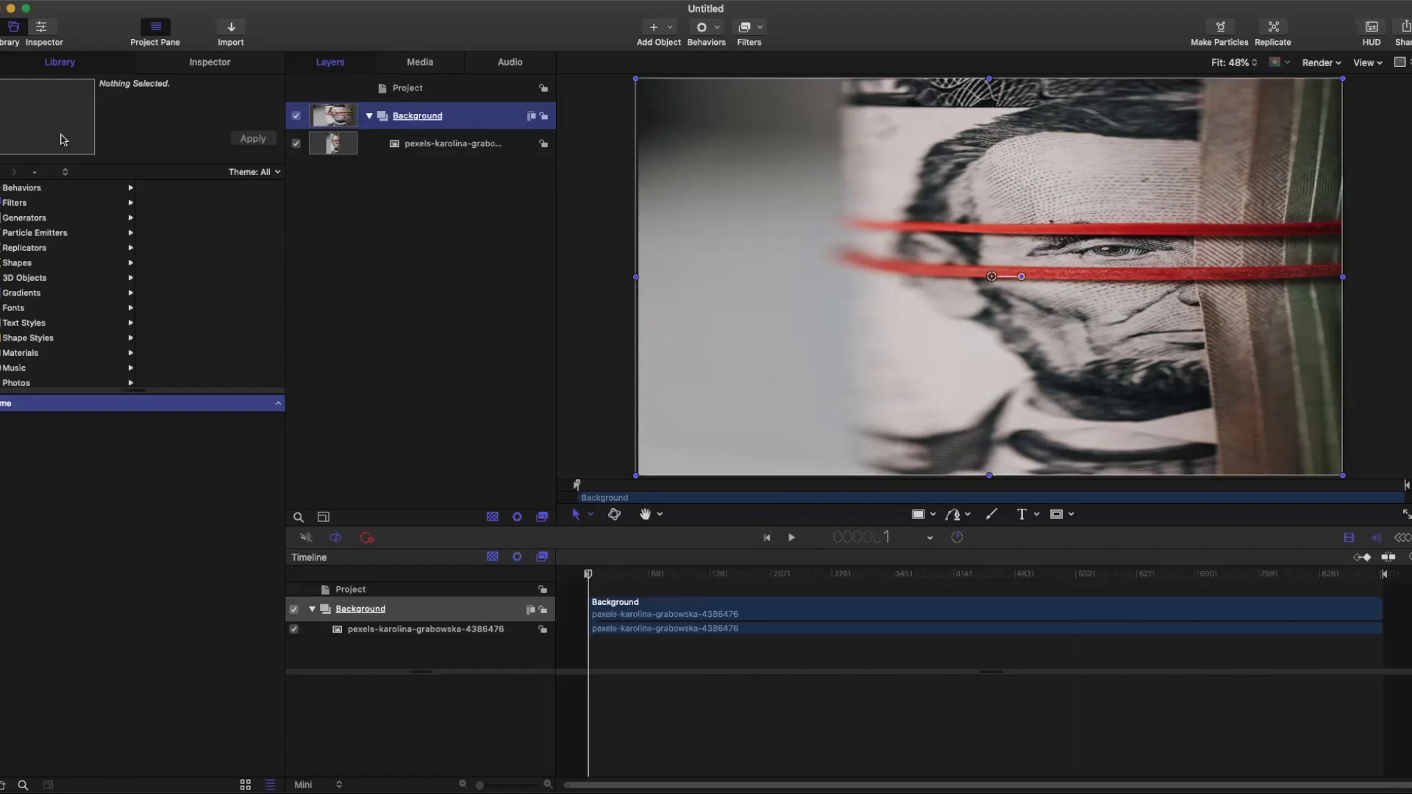
pyautogui.click(36, 220)
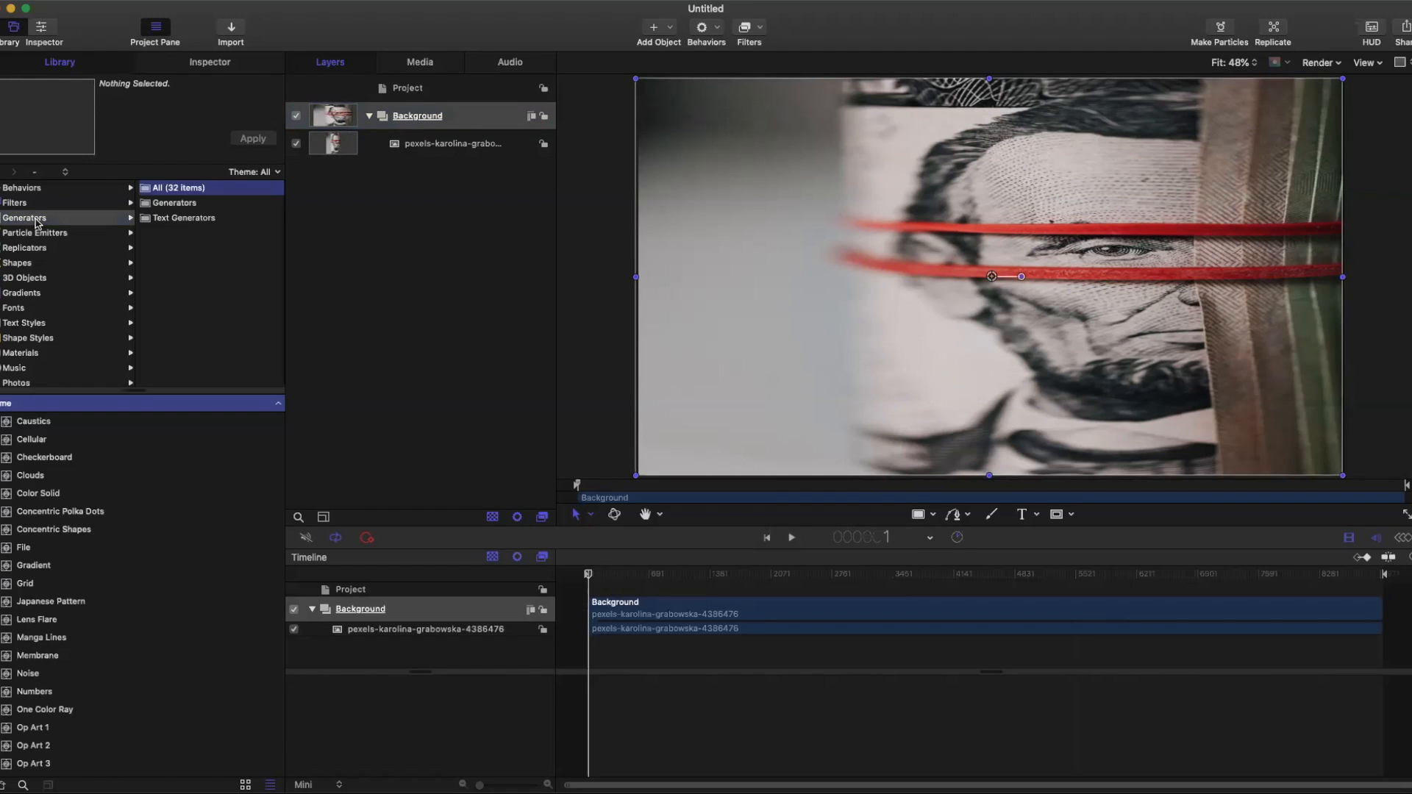
pyautogui.click(175, 205)
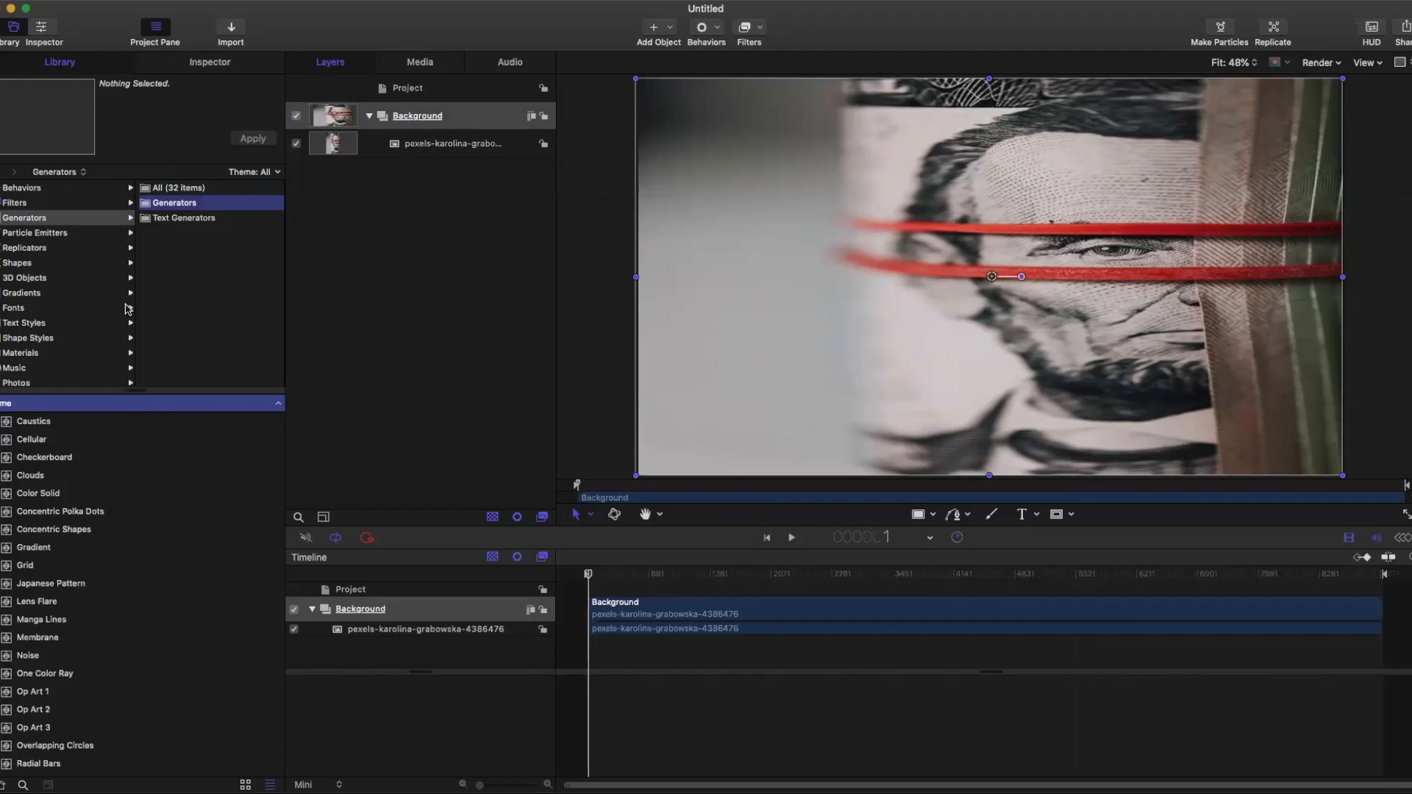
pyautogui.click(32, 476)
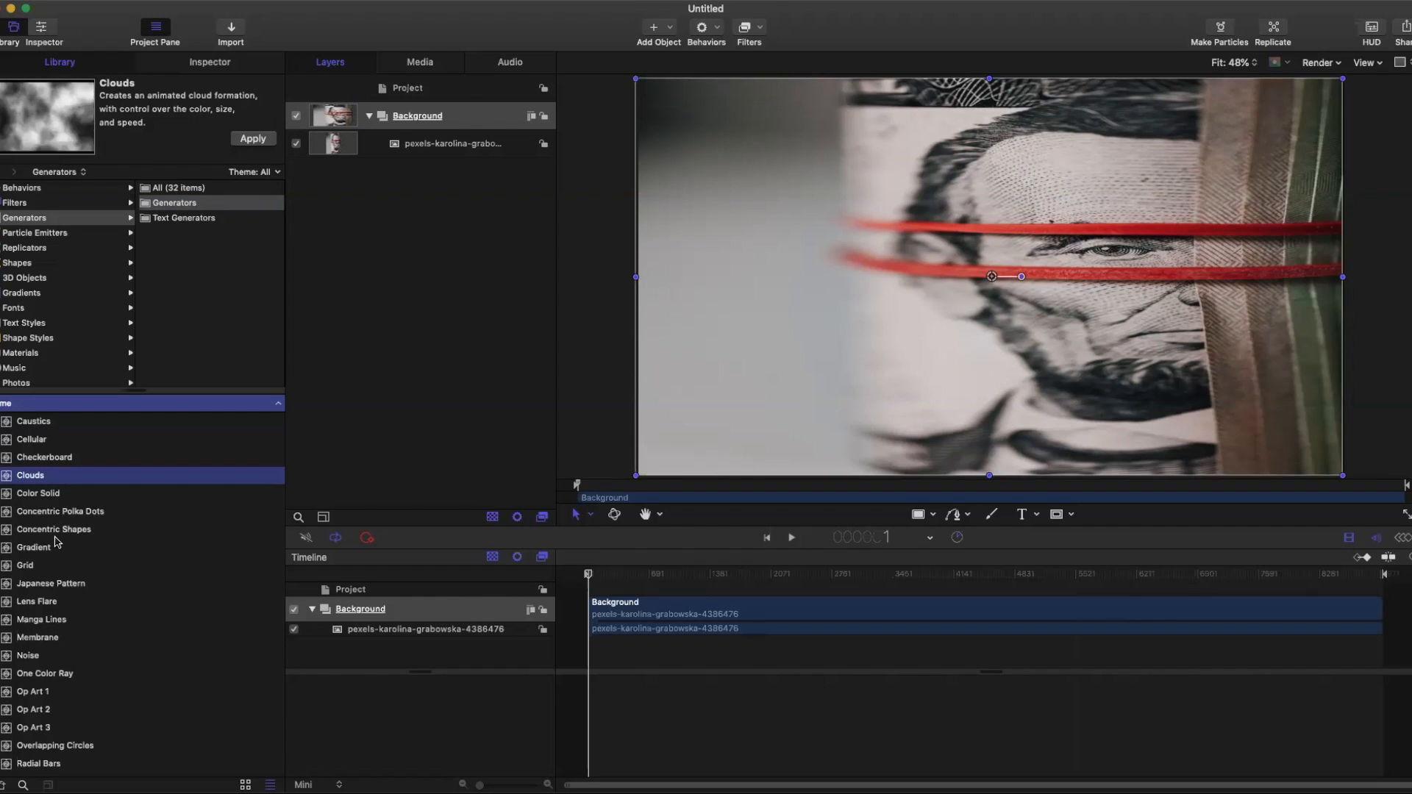
pyautogui.moveTo(33, 481); pyautogui.dragTo(409, 115)
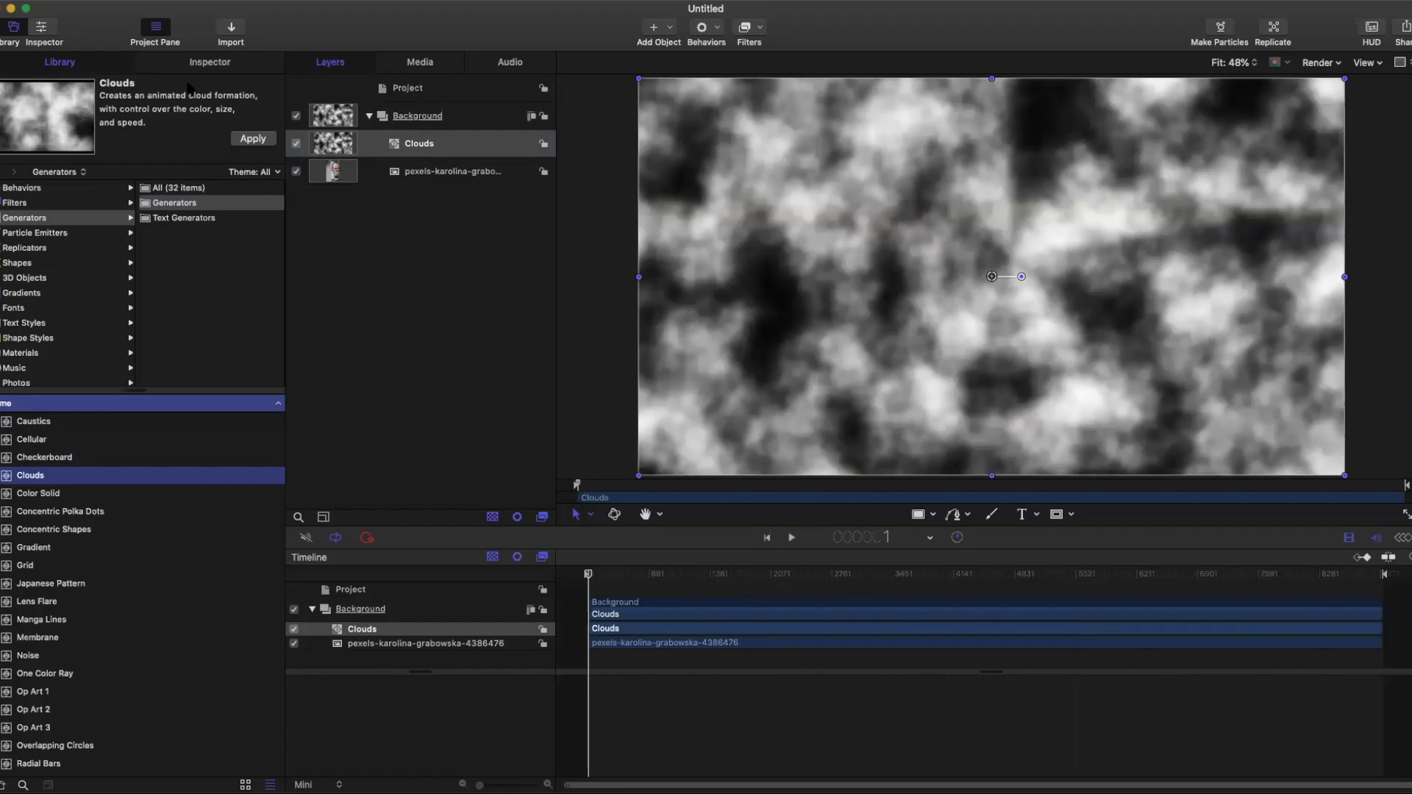
# - Recolor the Clouds gradient with a light grey and an olive tone sampled from the photo, keeping the Clouds layer visible
pyautogui.click(210, 62)
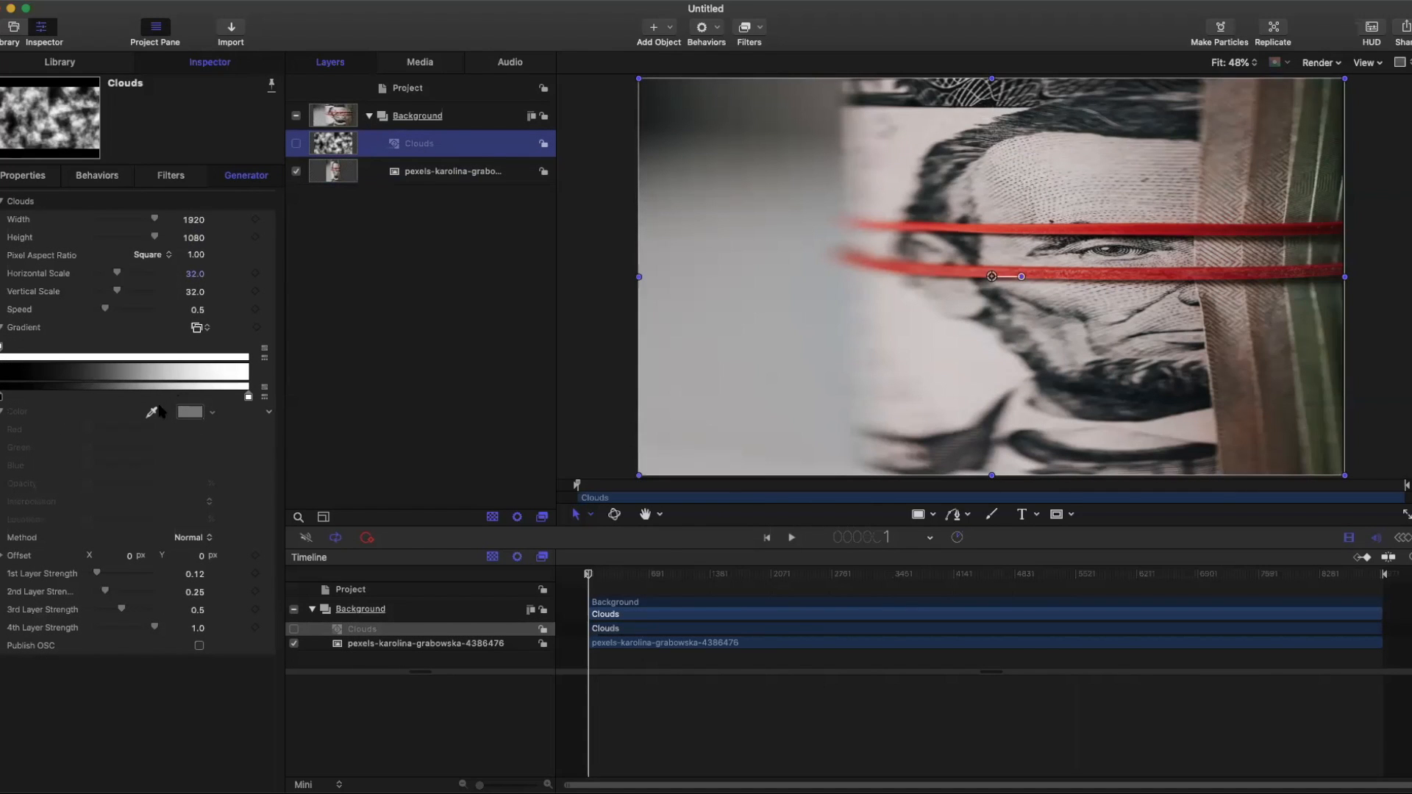
pyautogui.click(2, 398)
pyautogui.click(151, 412)
pyautogui.click(904, 266)
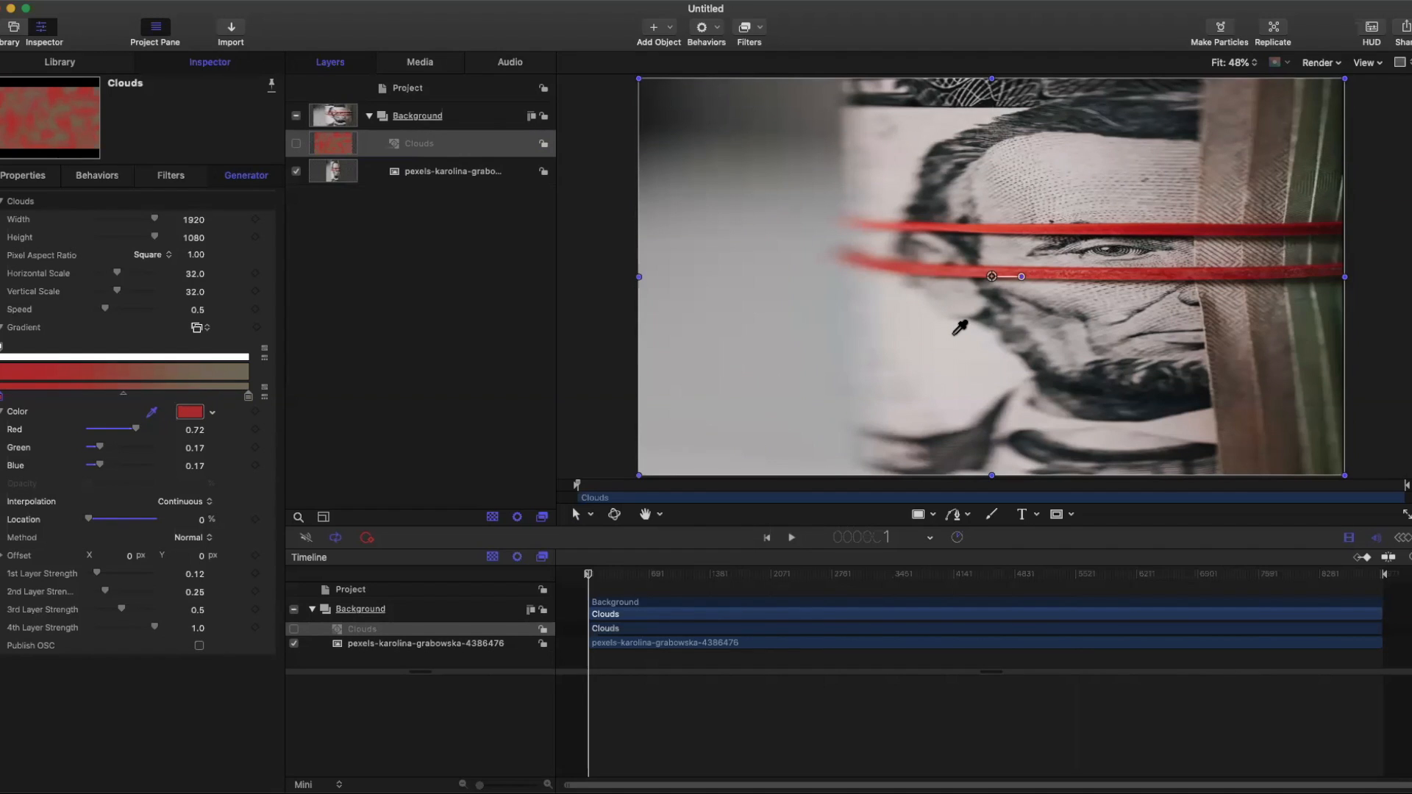
pyautogui.click(956, 332)
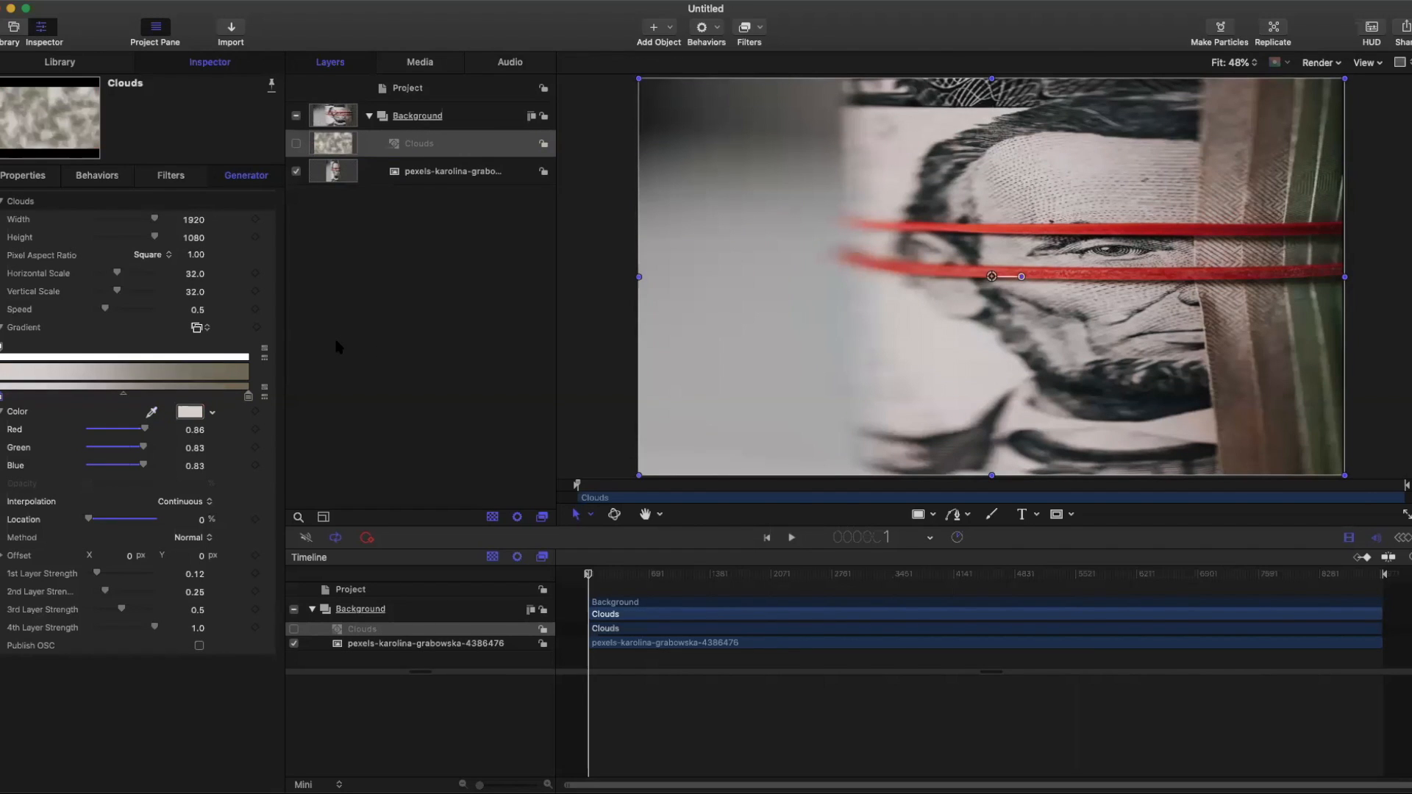
pyautogui.click(296, 144)
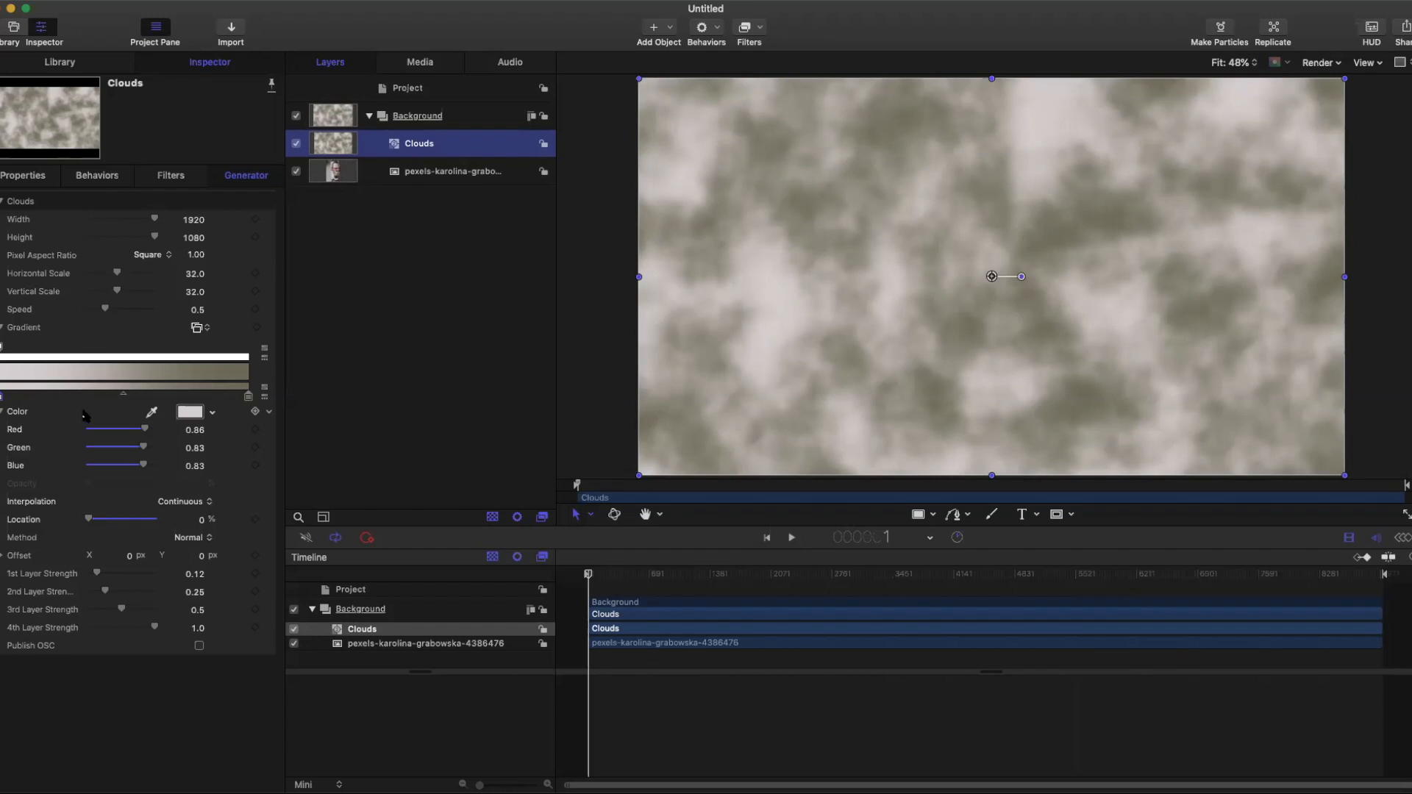
# - Set the Clouds layer's opacity to 25.35 %, its speed to 0.9 and its method to Turbulent
pyautogui.click(45, 180)
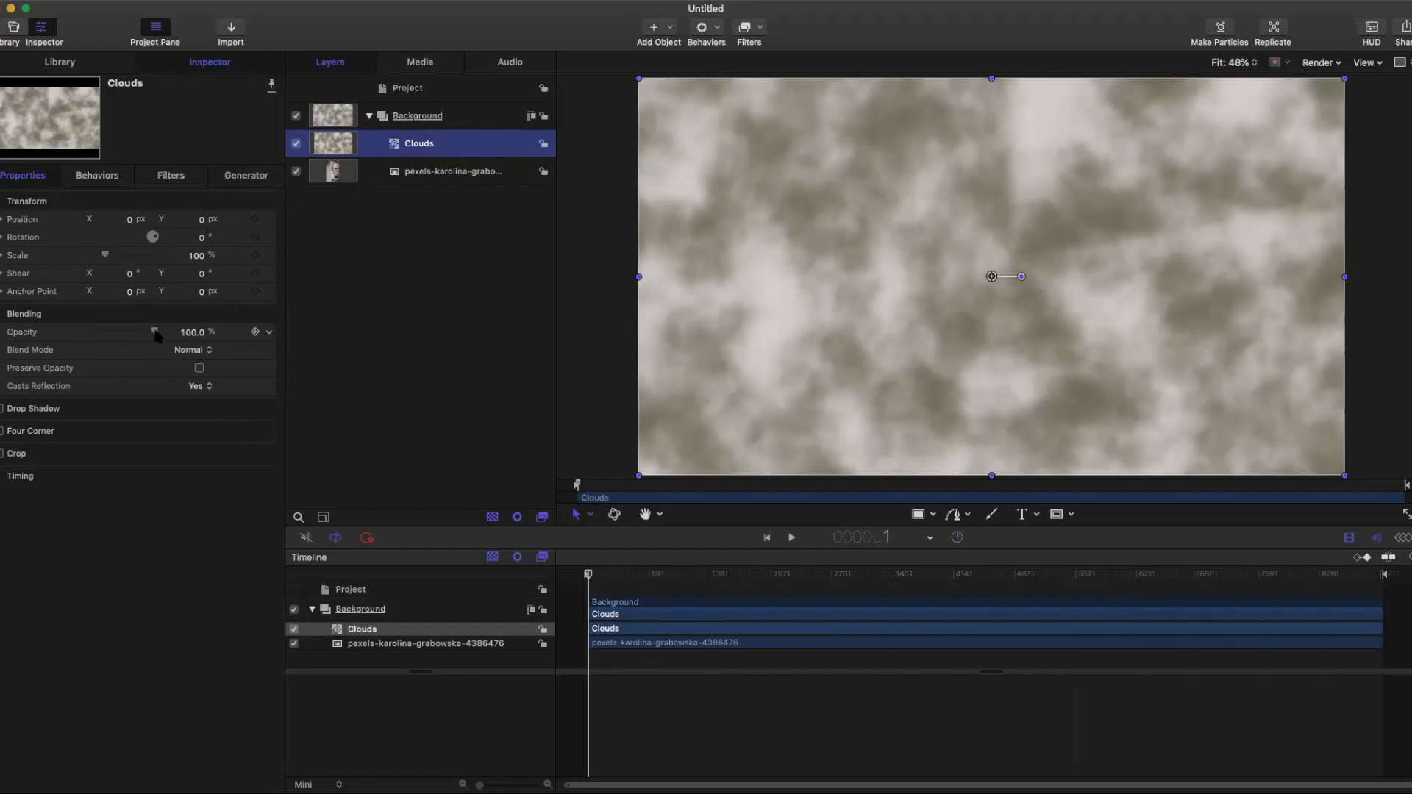
pyautogui.moveTo(155, 334); pyautogui.dragTo(108, 334)
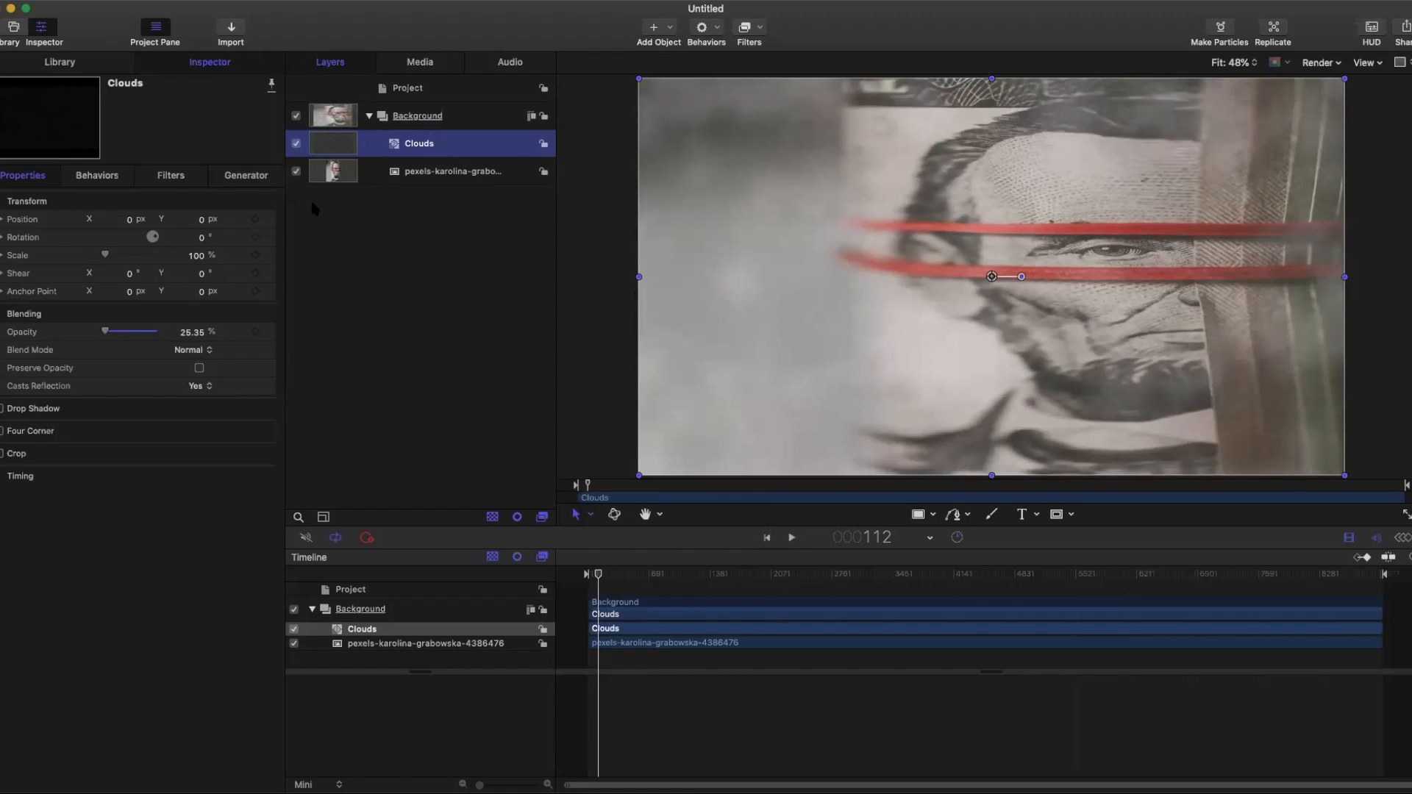
pyautogui.click(237, 172)
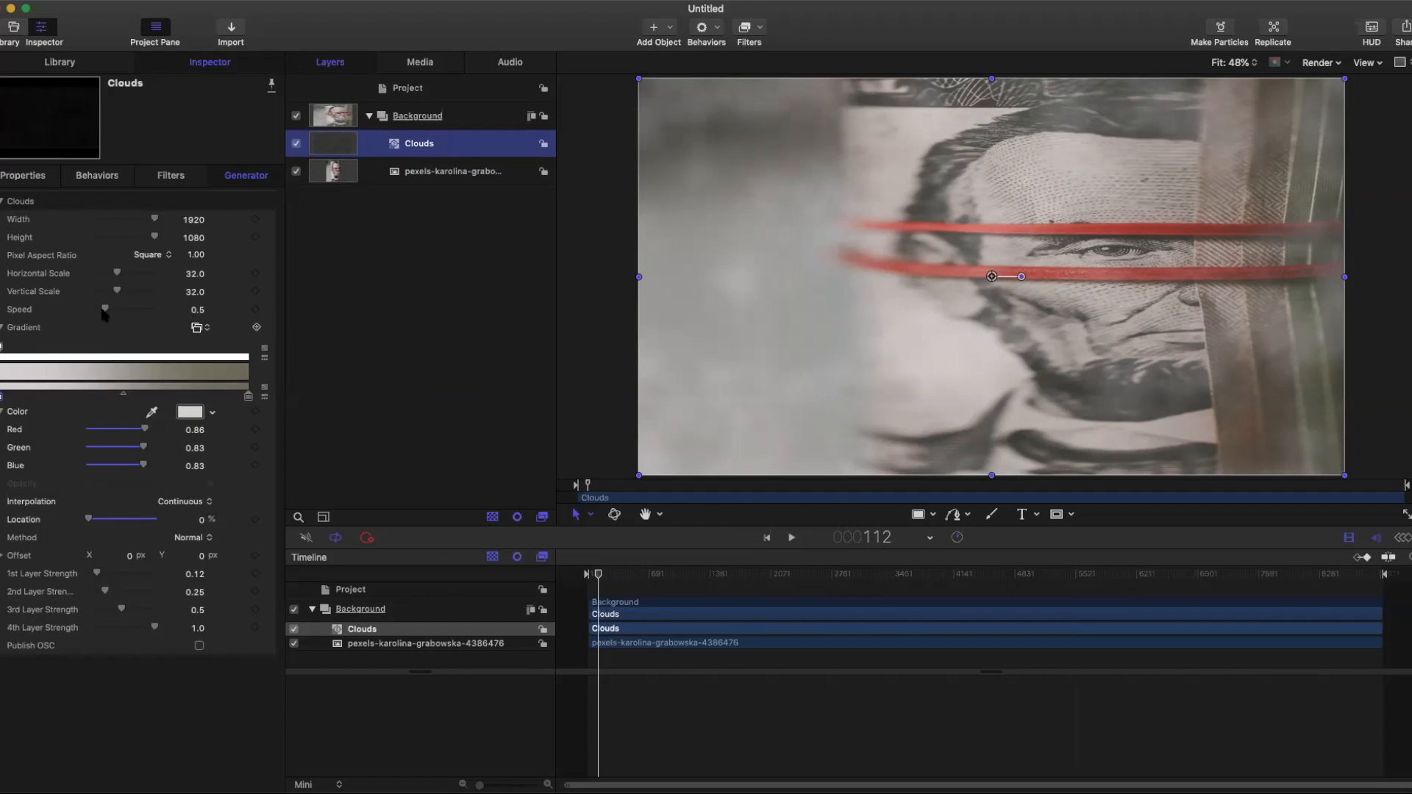
pyautogui.moveTo(103, 310); pyautogui.dragTo(117, 310)
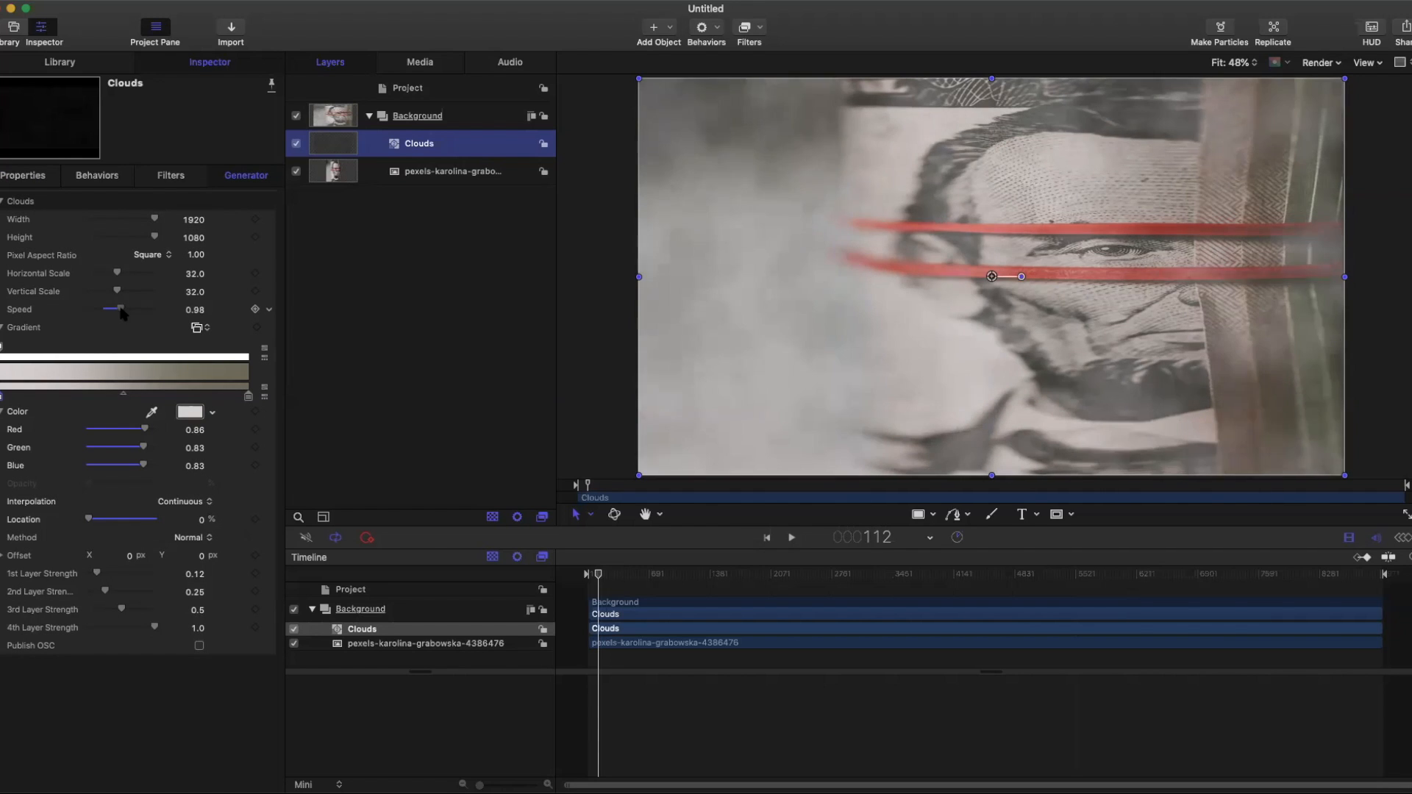
pyautogui.click(197, 539)
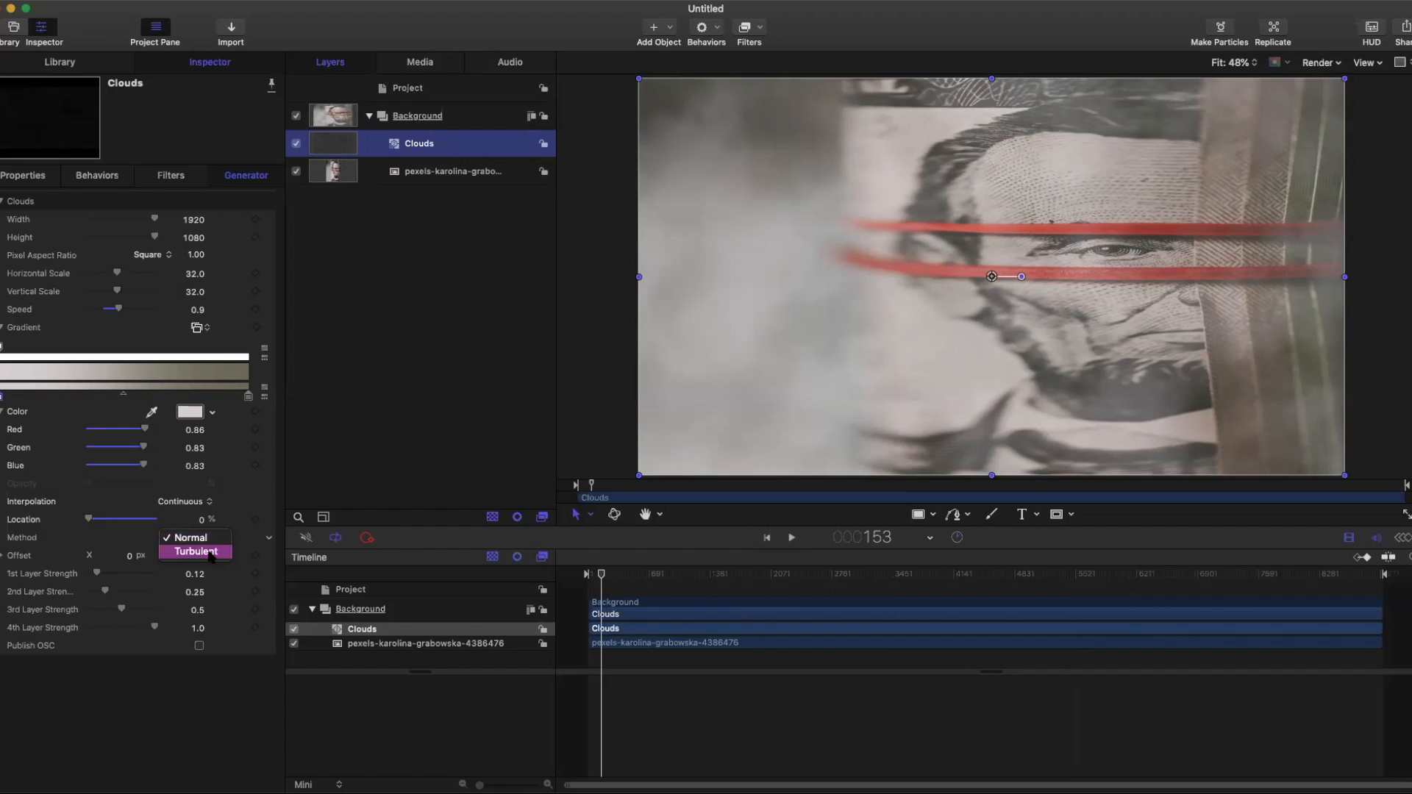
pyautogui.click(210, 555)
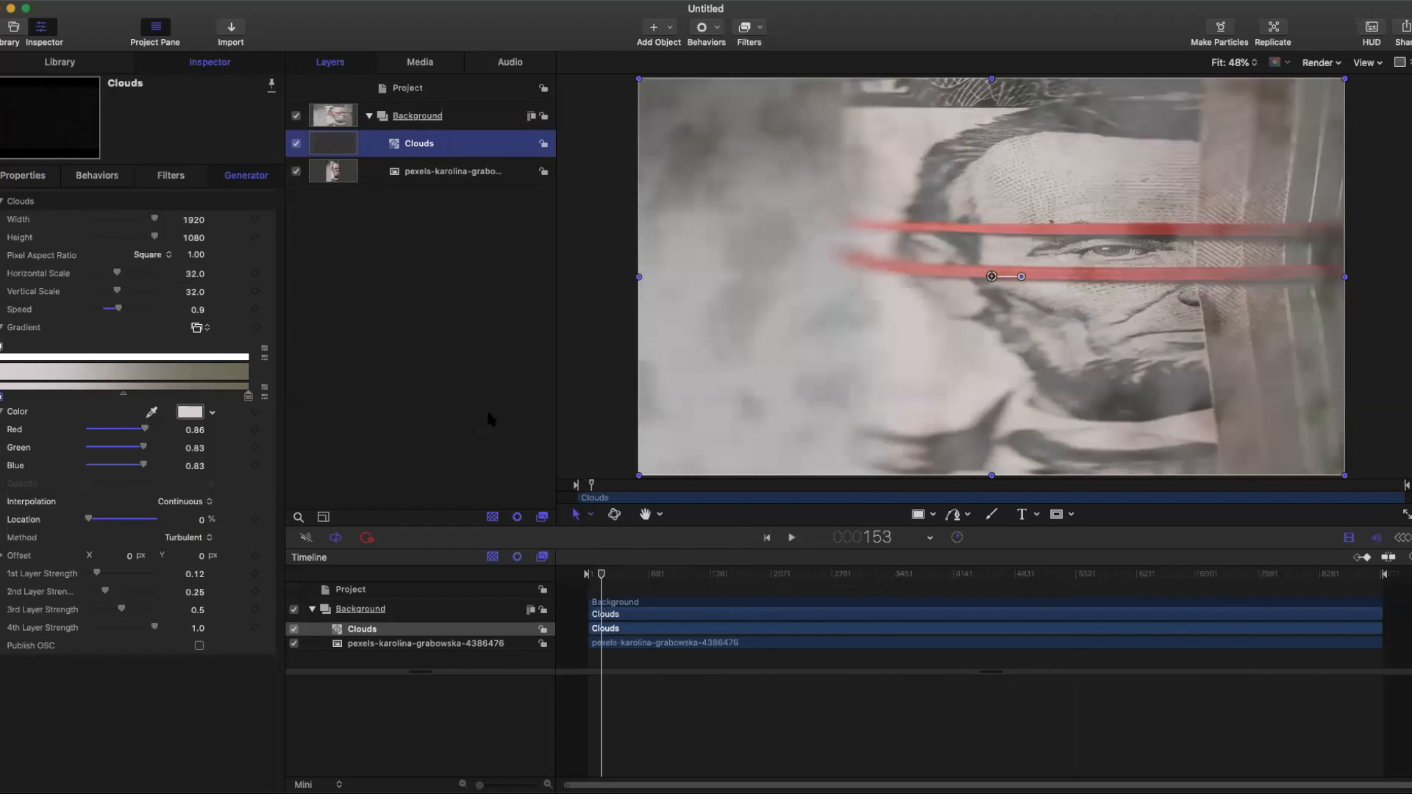
# - Play back the cloud animation with nothing selected and return the playhead to the first frame
pyautogui.press('space')
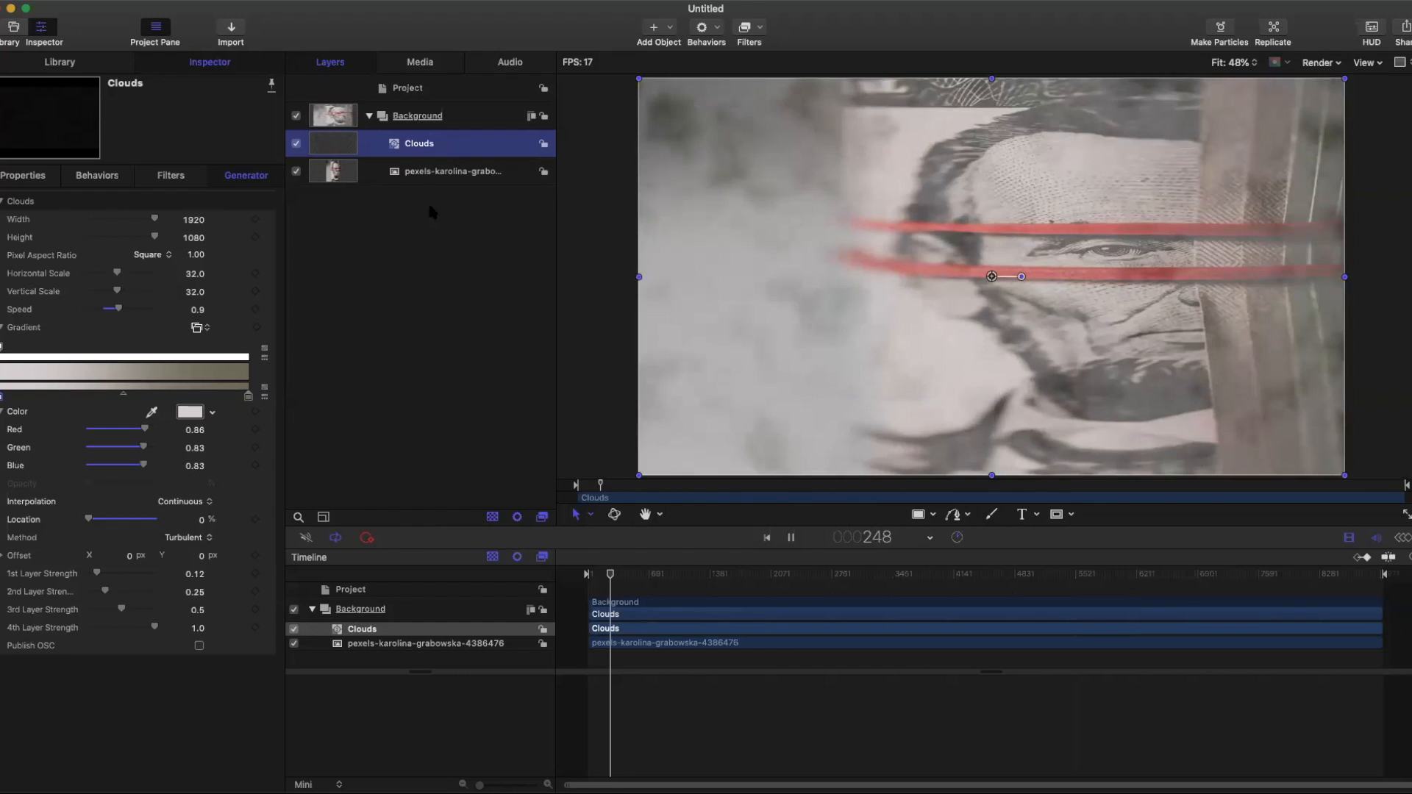
pyautogui.press('super+shift+a')
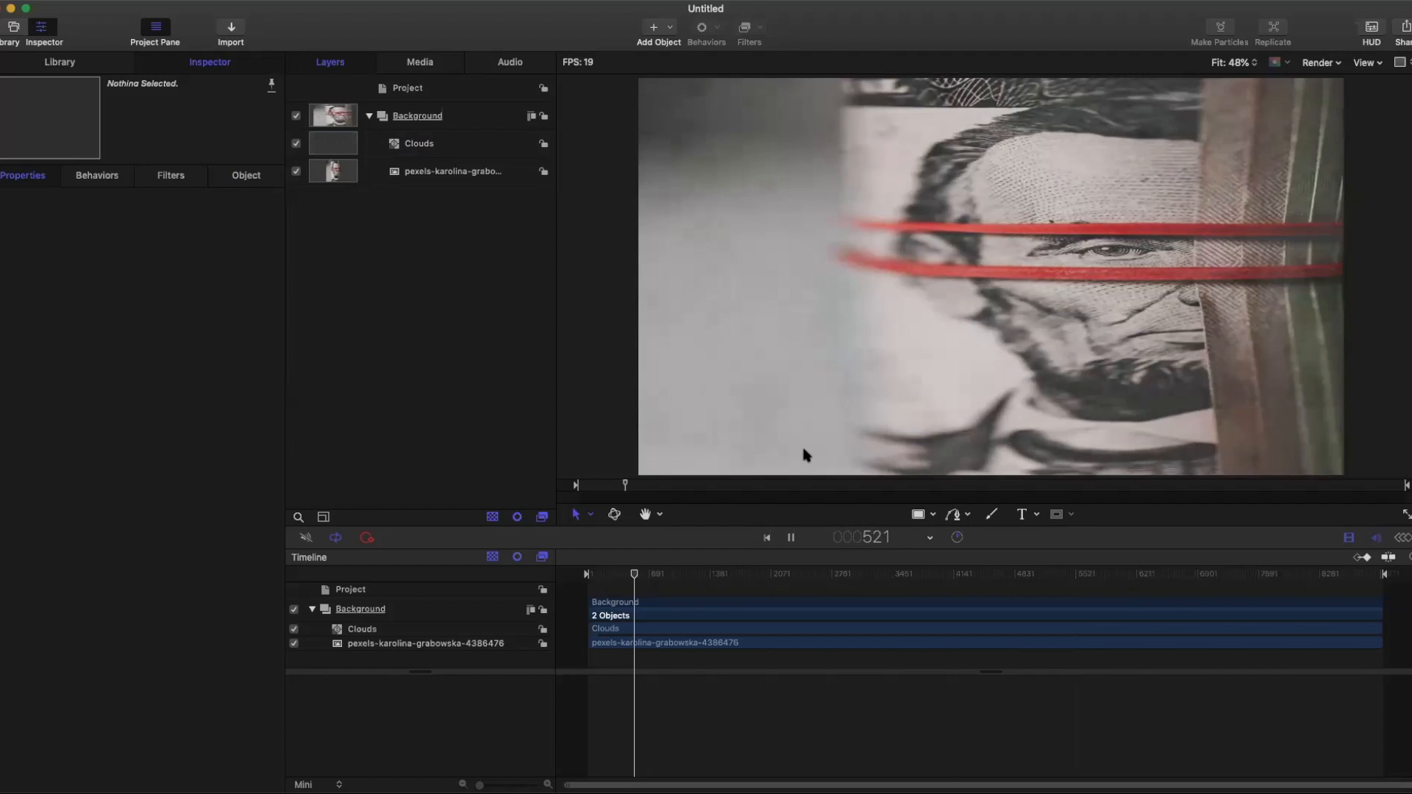
pyautogui.press('space')
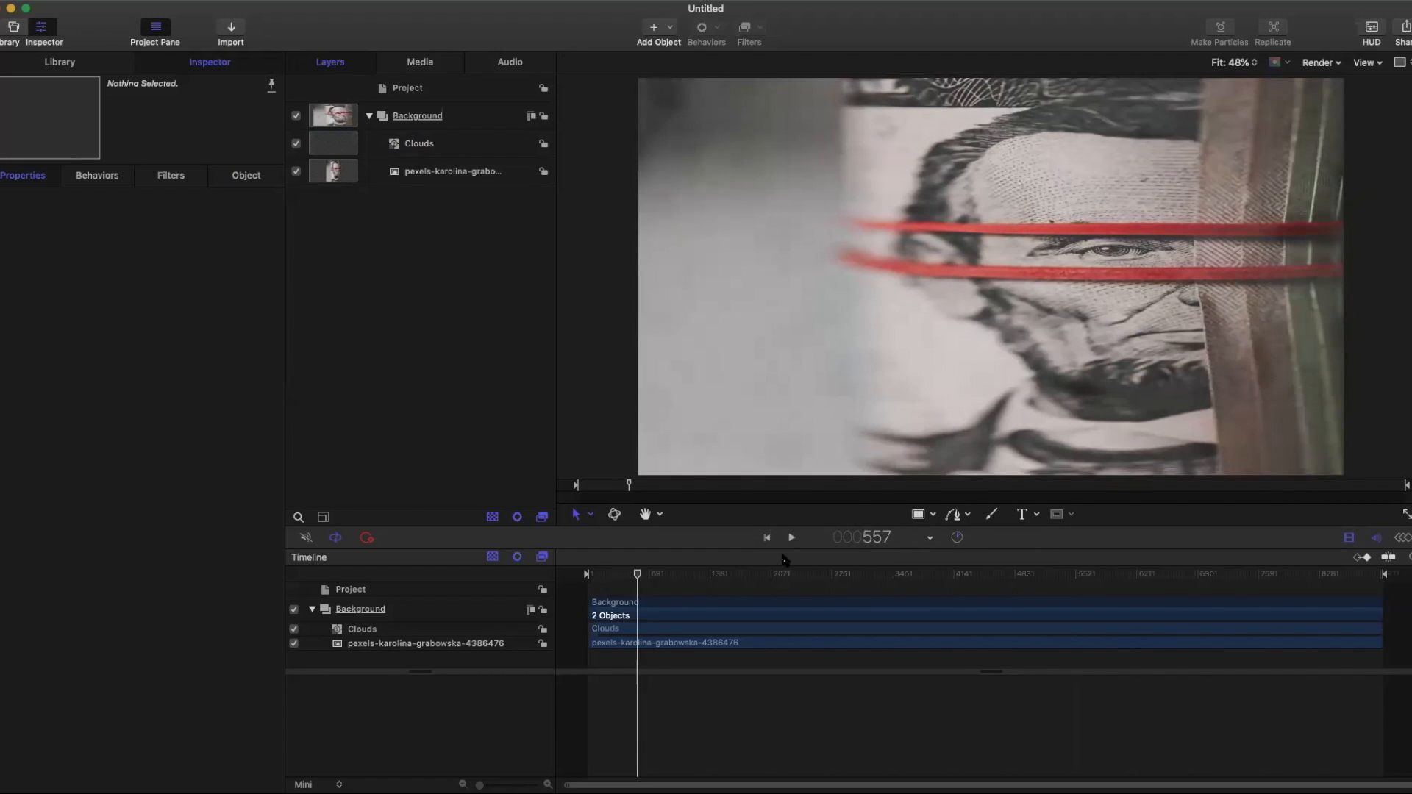
pyautogui.click(767, 540)
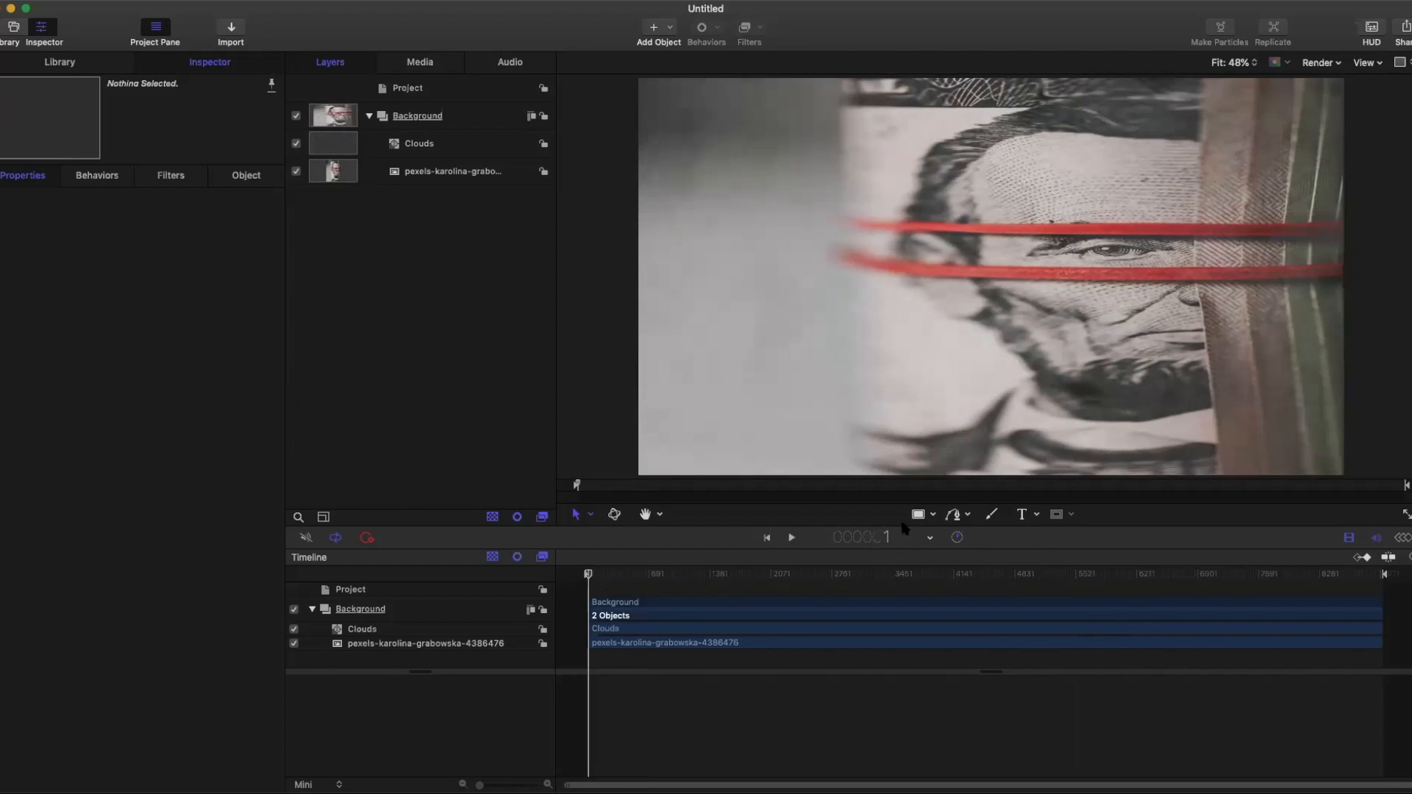
# - Add a text layer reading "Check Up" over the light area of the banknote photo
pyautogui.click(1022, 515)
pyautogui.click(772, 251)
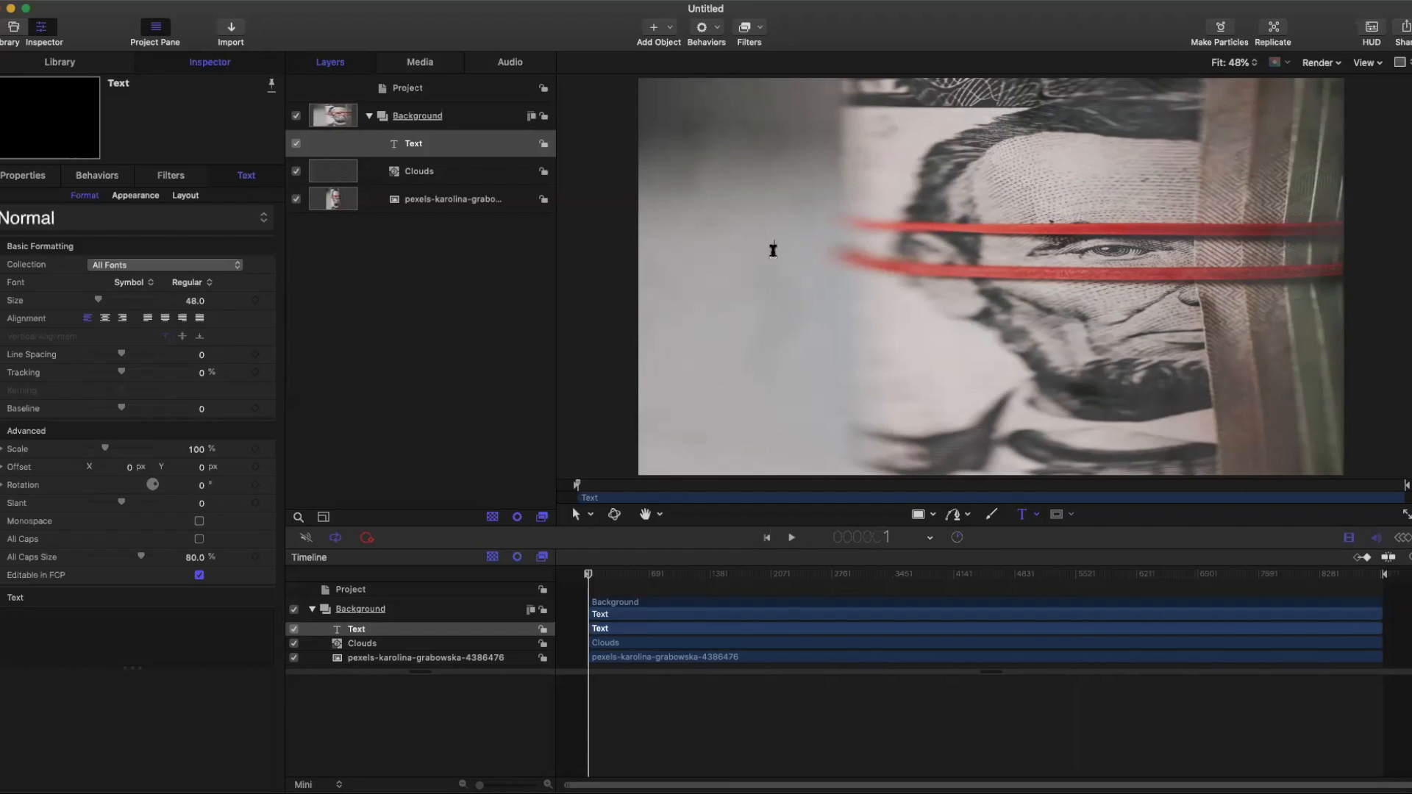
pyautogui.write('Check Up')
# - Set the "Check Up" text in the Korataki font and enlarge it to title size
pyautogui.press('super+a')
pyautogui.click(133, 282)
pyautogui.click(195, 215)
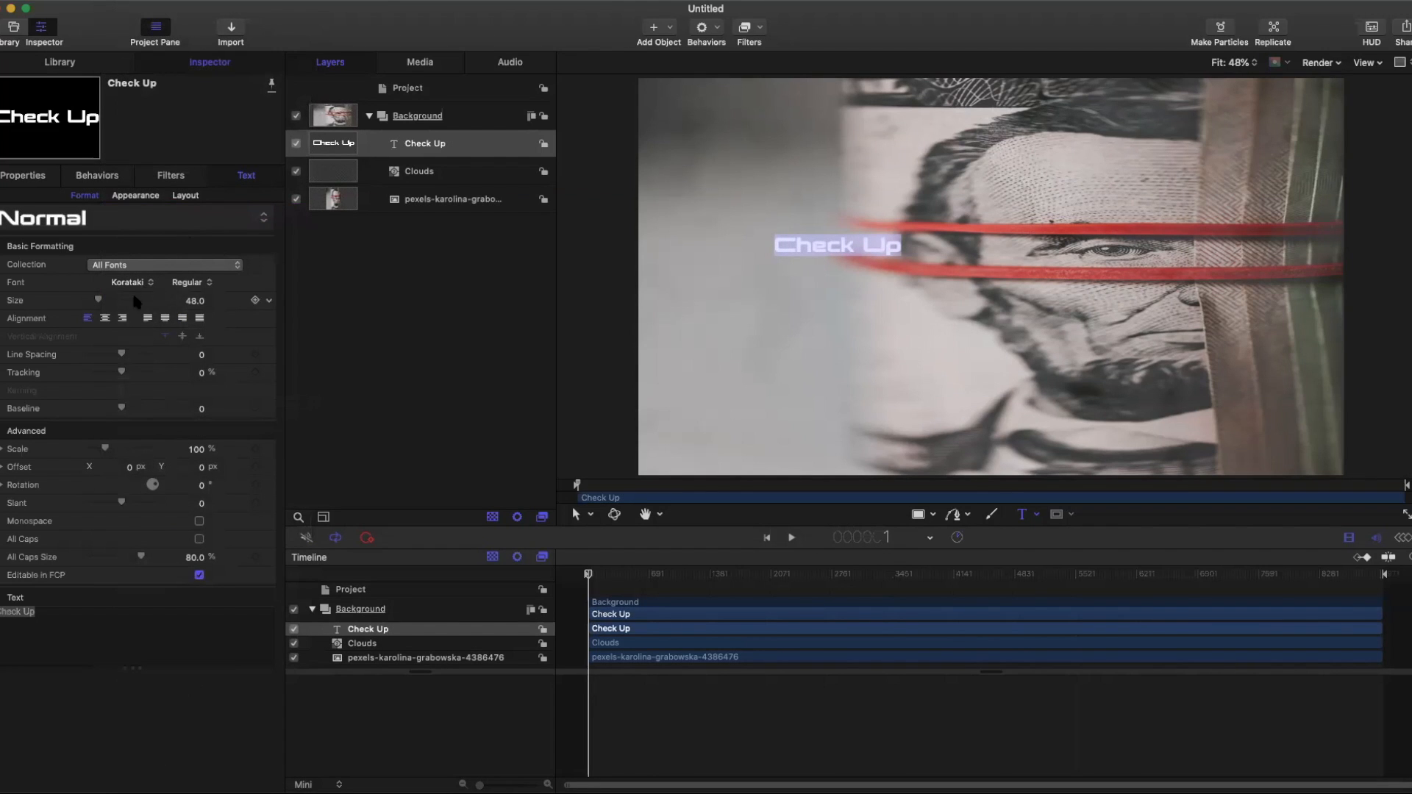
pyautogui.moveTo(99, 300); pyautogui.dragTo(114, 299)
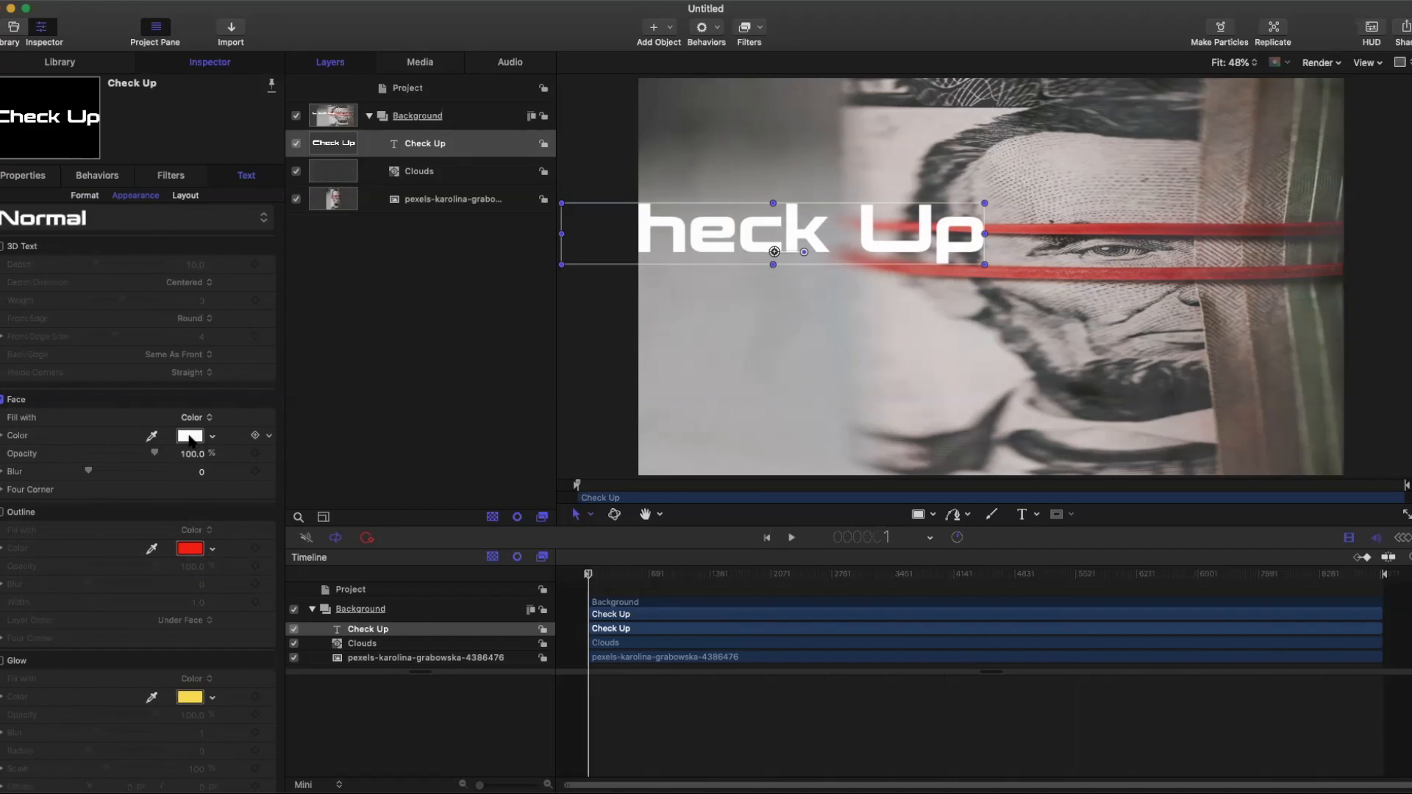
# - Color the title's face with red sampled from the photo's band and add a sampled dark gray outline, width 8 and blur 5.23
pyautogui.click(151, 435)
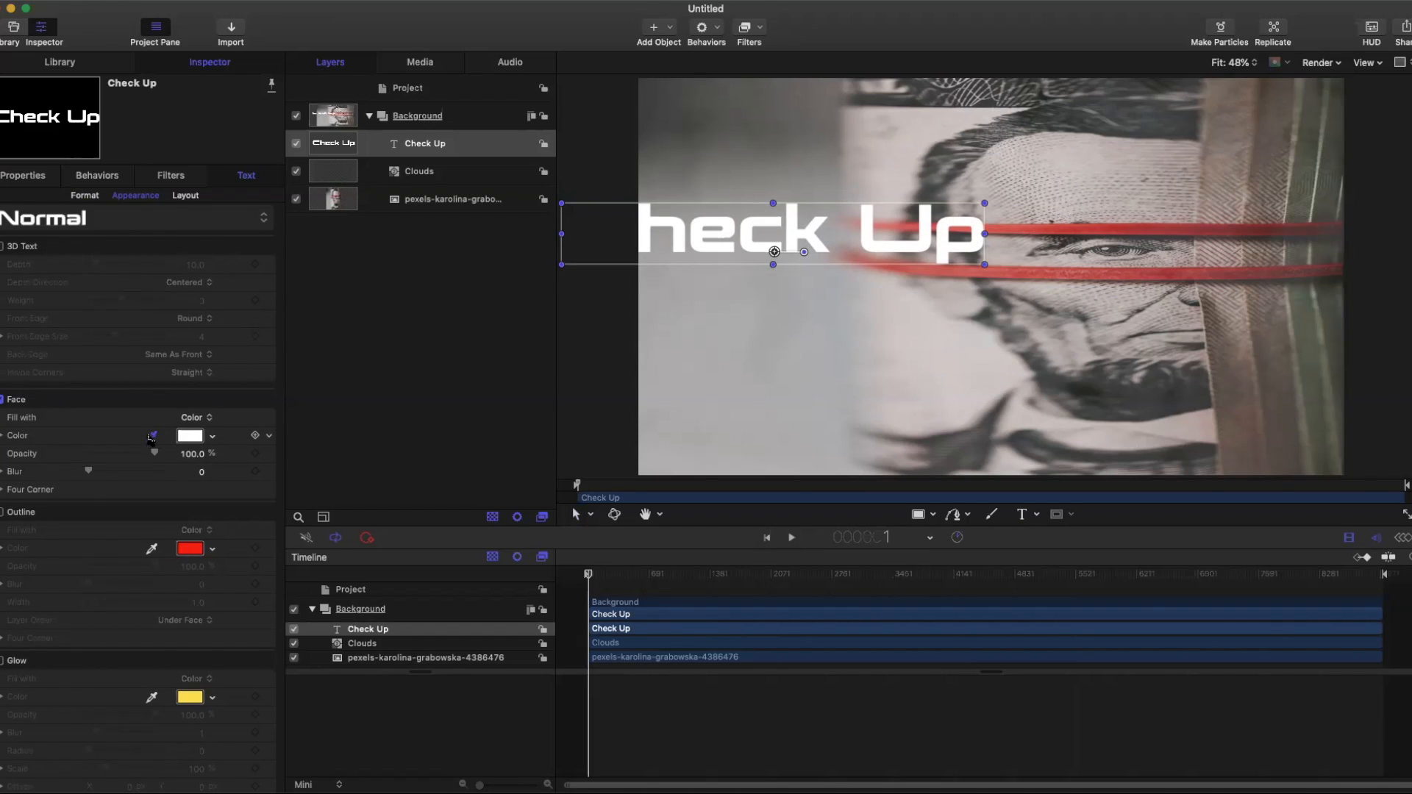
pyautogui.click(994, 231)
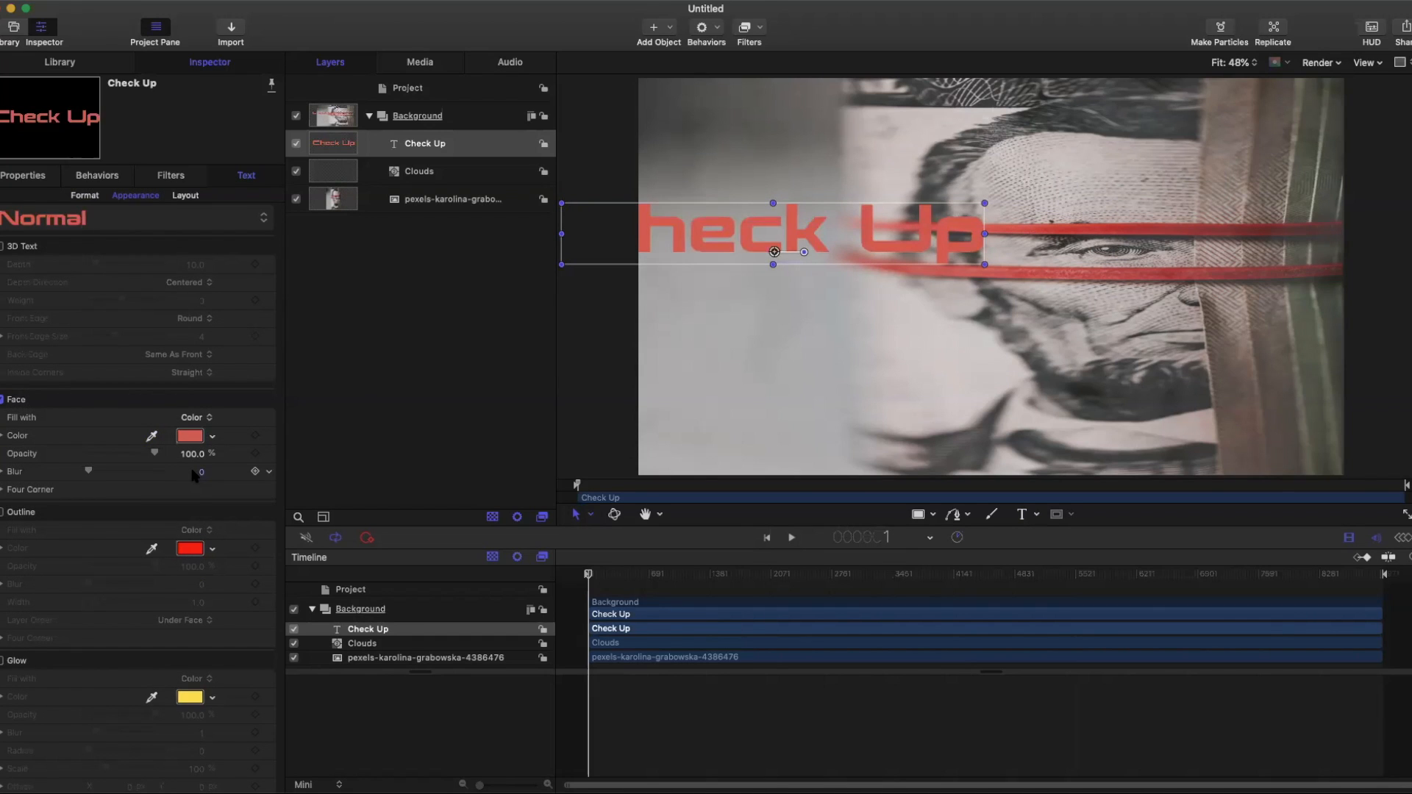
pyautogui.click(2, 512)
pyautogui.click(151, 548)
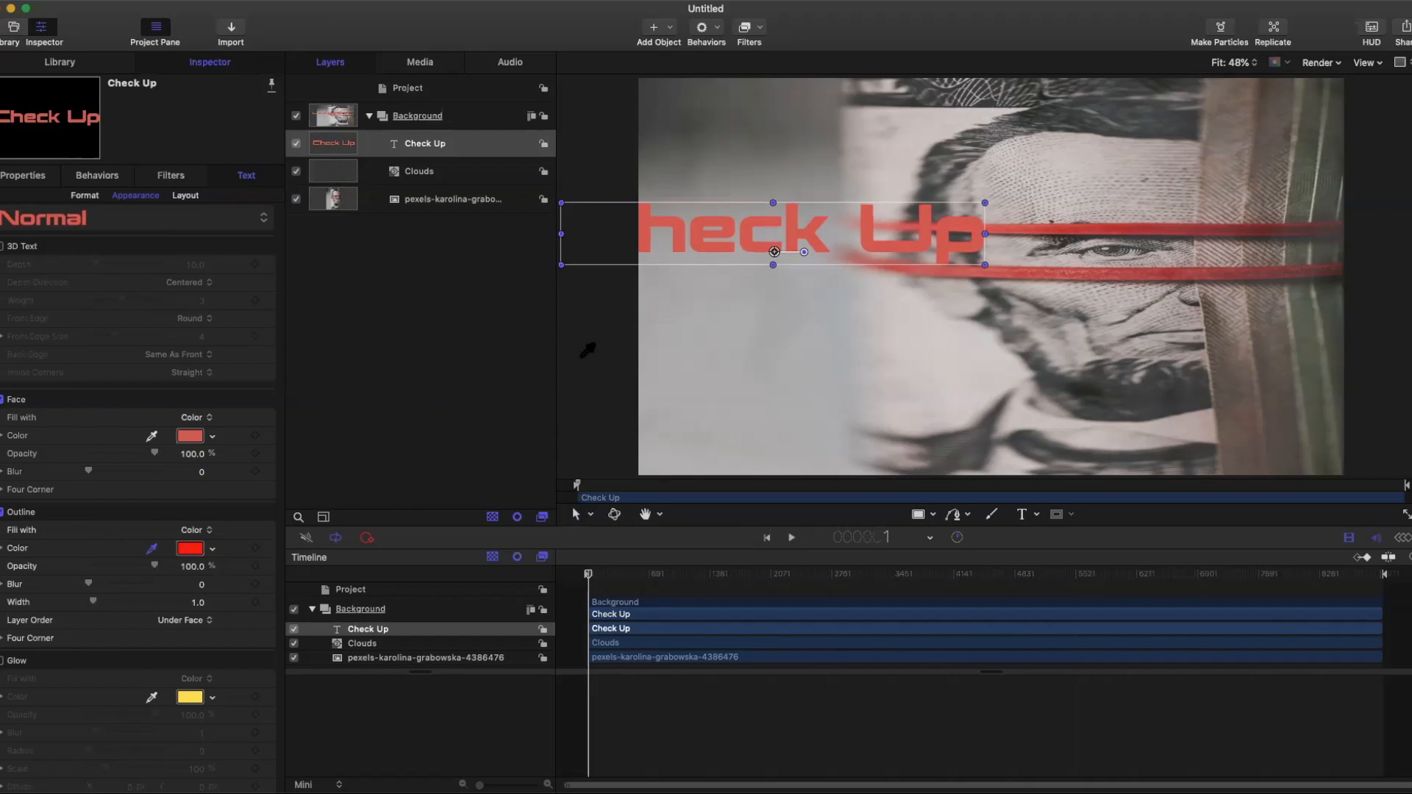
pyautogui.click(1312, 106)
pyautogui.moveTo(94, 601); pyautogui.dragTo(126, 578)
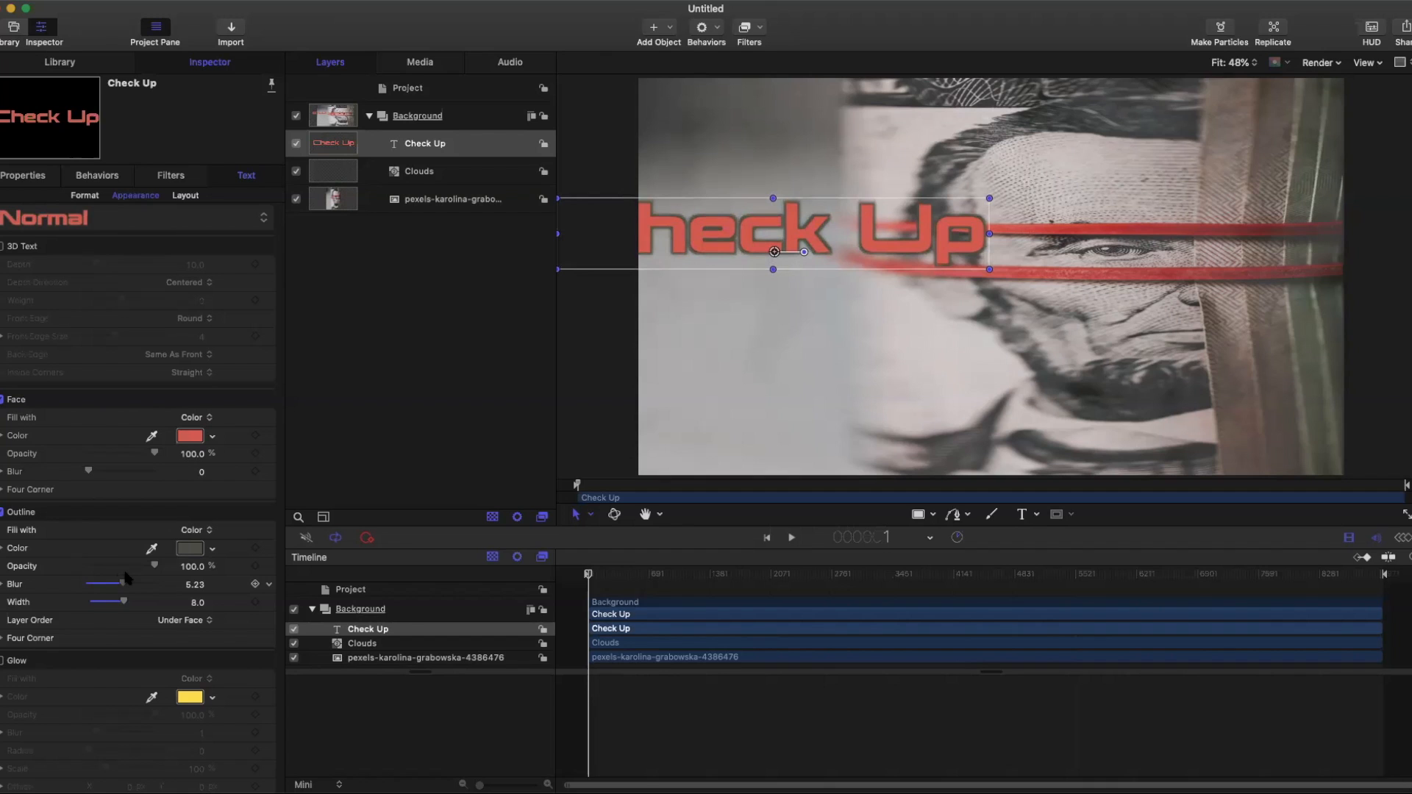
# - Add a glow to the title in a pale tone sampled from the banknote, with blur 6.27 and radius 60
pyautogui.click(2, 661)
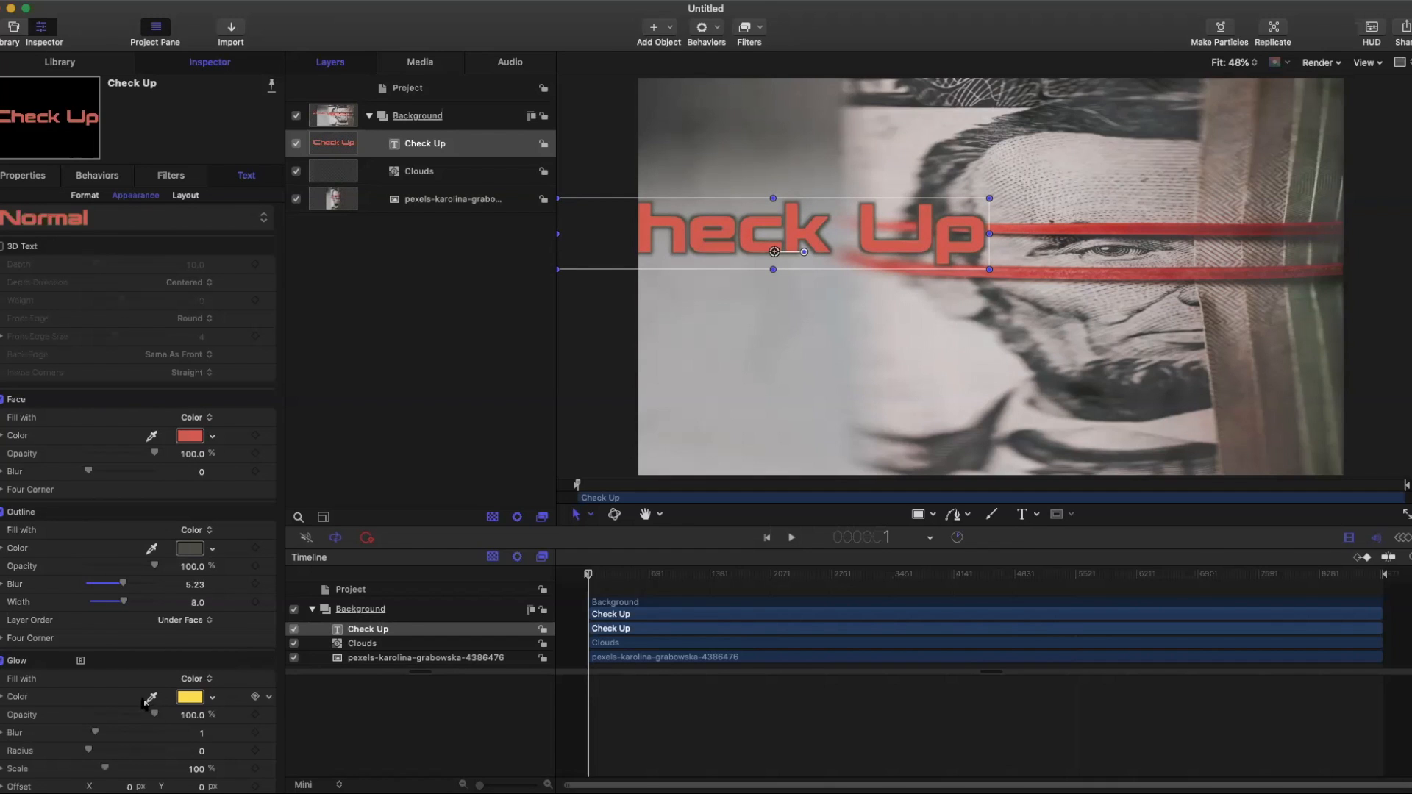
pyautogui.click(147, 700)
pyautogui.click(1012, 168)
pyautogui.scroll(-5, 264, 566)
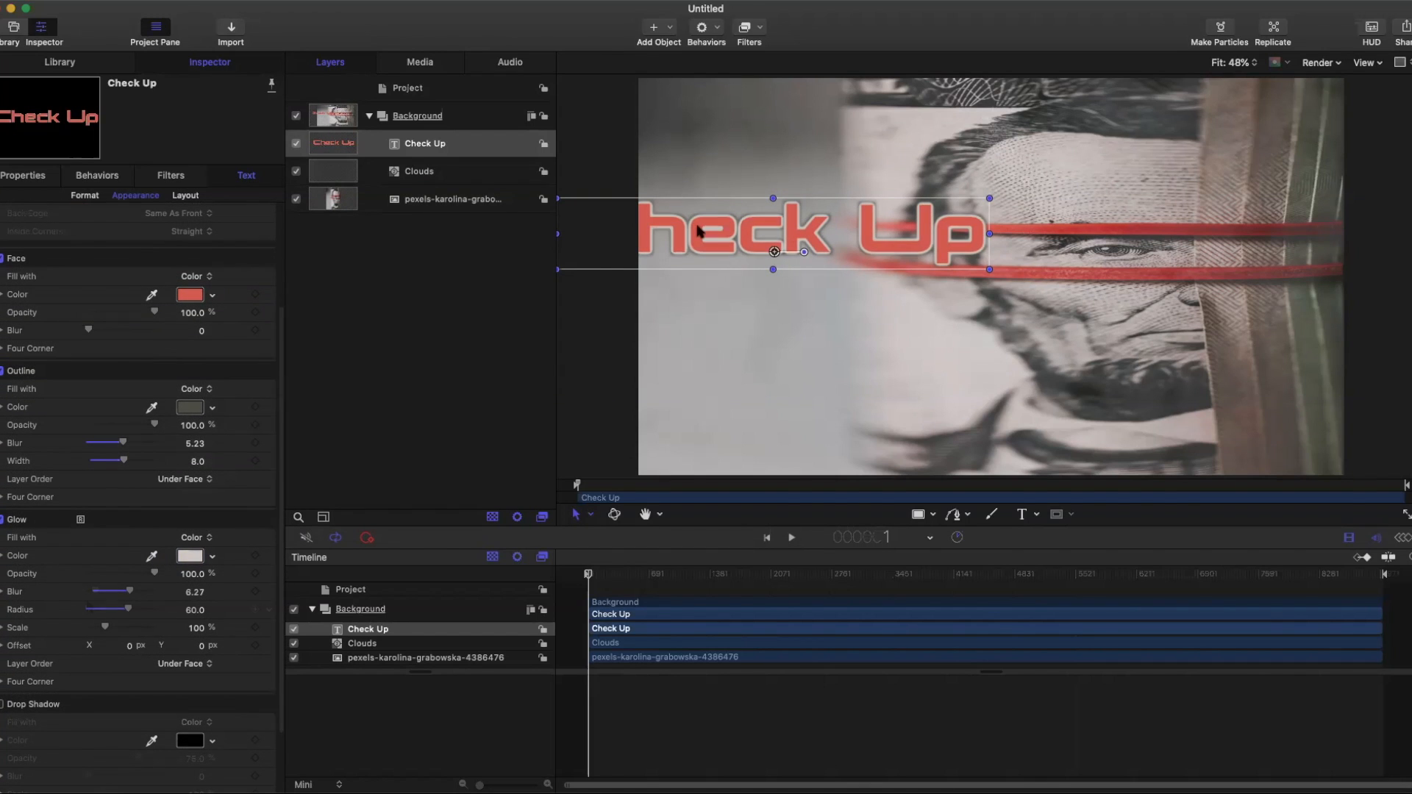
# - Move the "Check Up" title to about X 4 px, Y 51 px, nearly centered on the canvas, and deselect it
pyautogui.moveTo(721, 229); pyautogui.dragTo(919, 234)
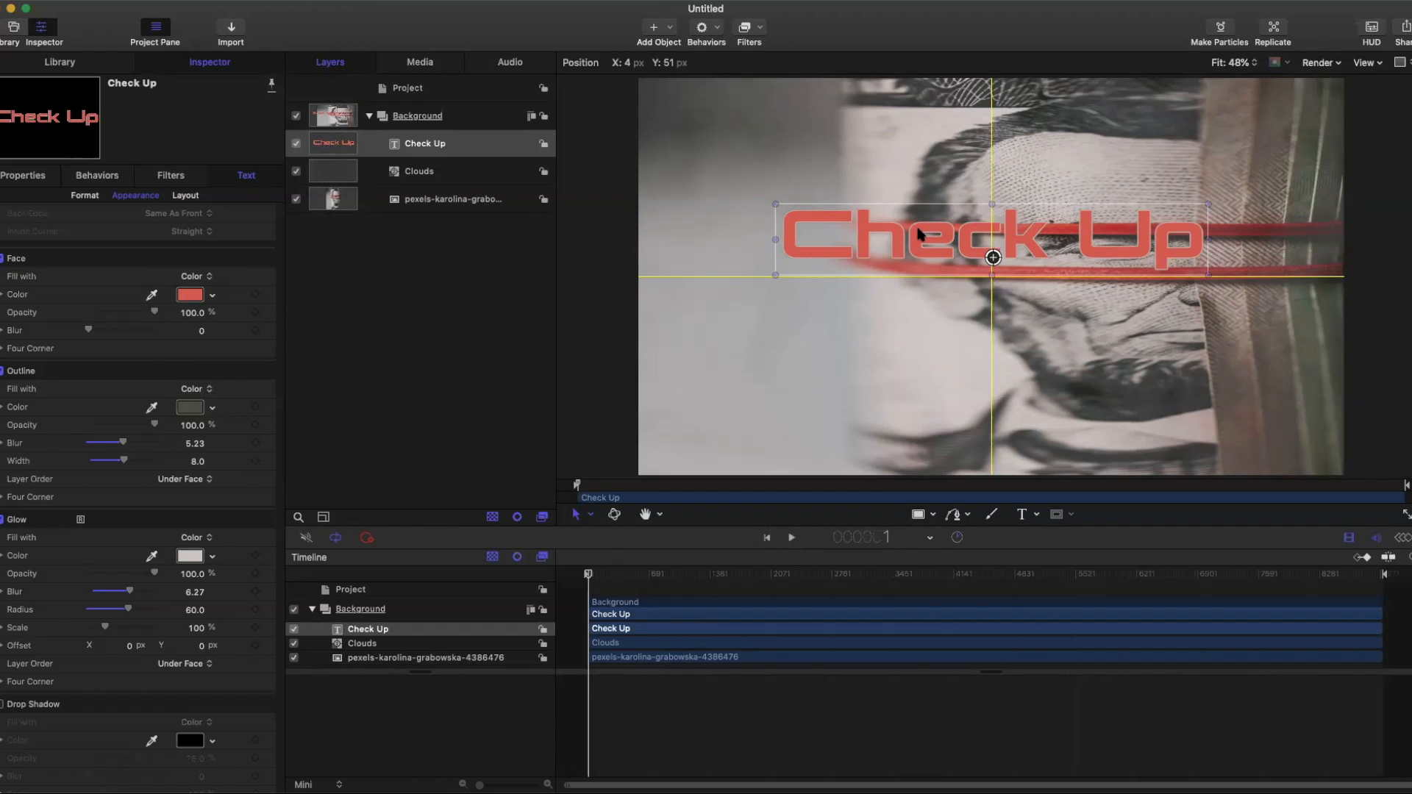
pyautogui.moveTo(919, 234); pyautogui.dragTo(919, 234)
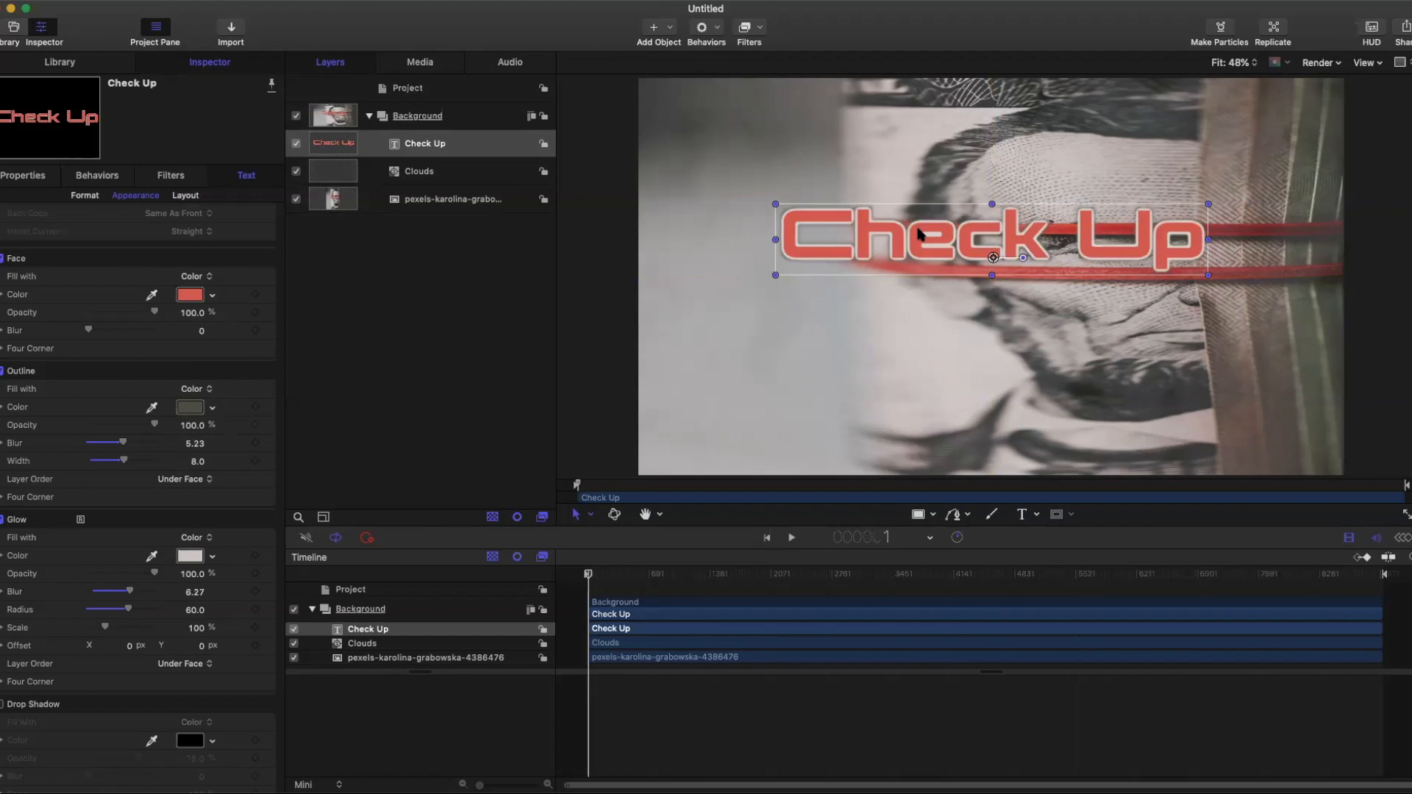
pyautogui.click(466, 305)
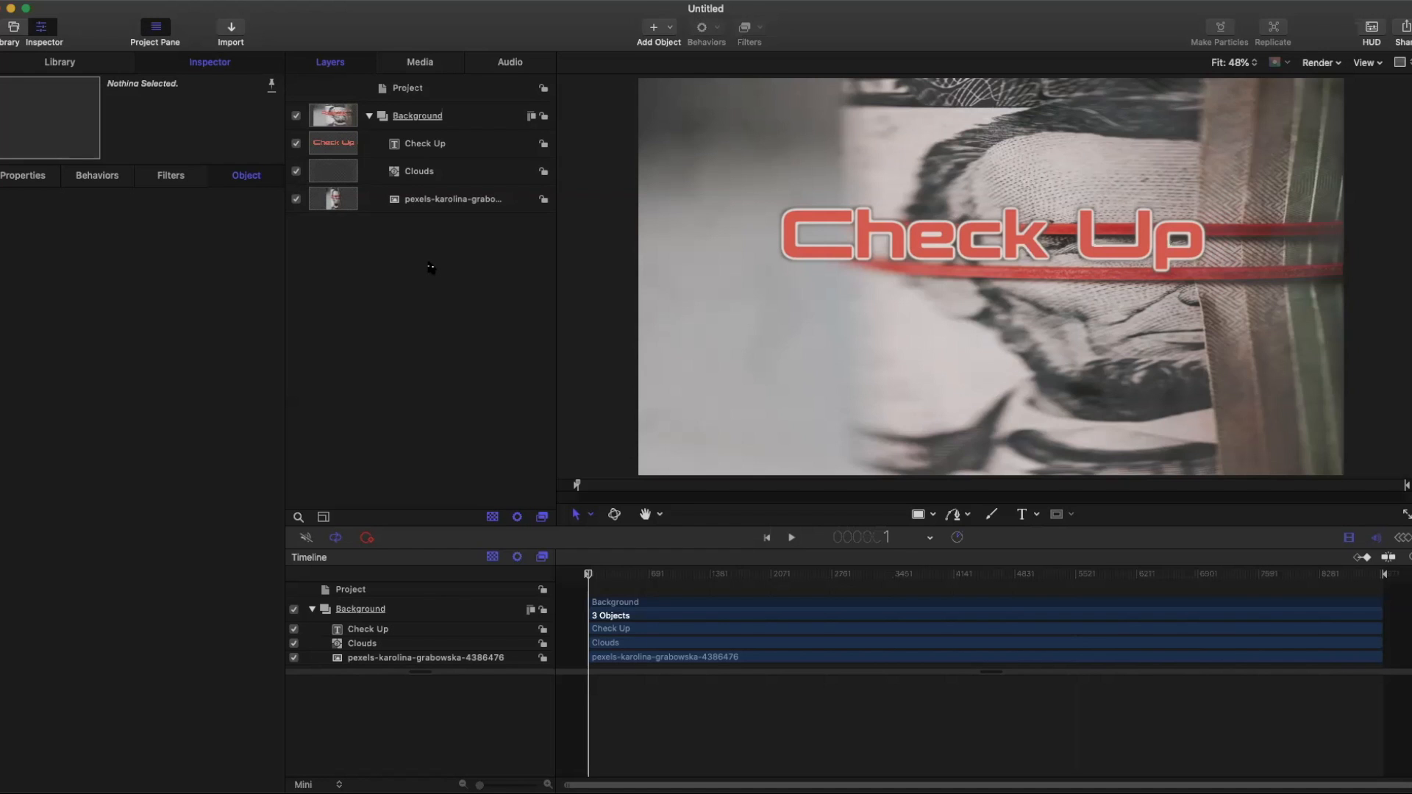
# - Import the audio file Check Up.mp3 into the project and save the project as "Check Up Tutorial Video"
pyautogui.press('super+i')
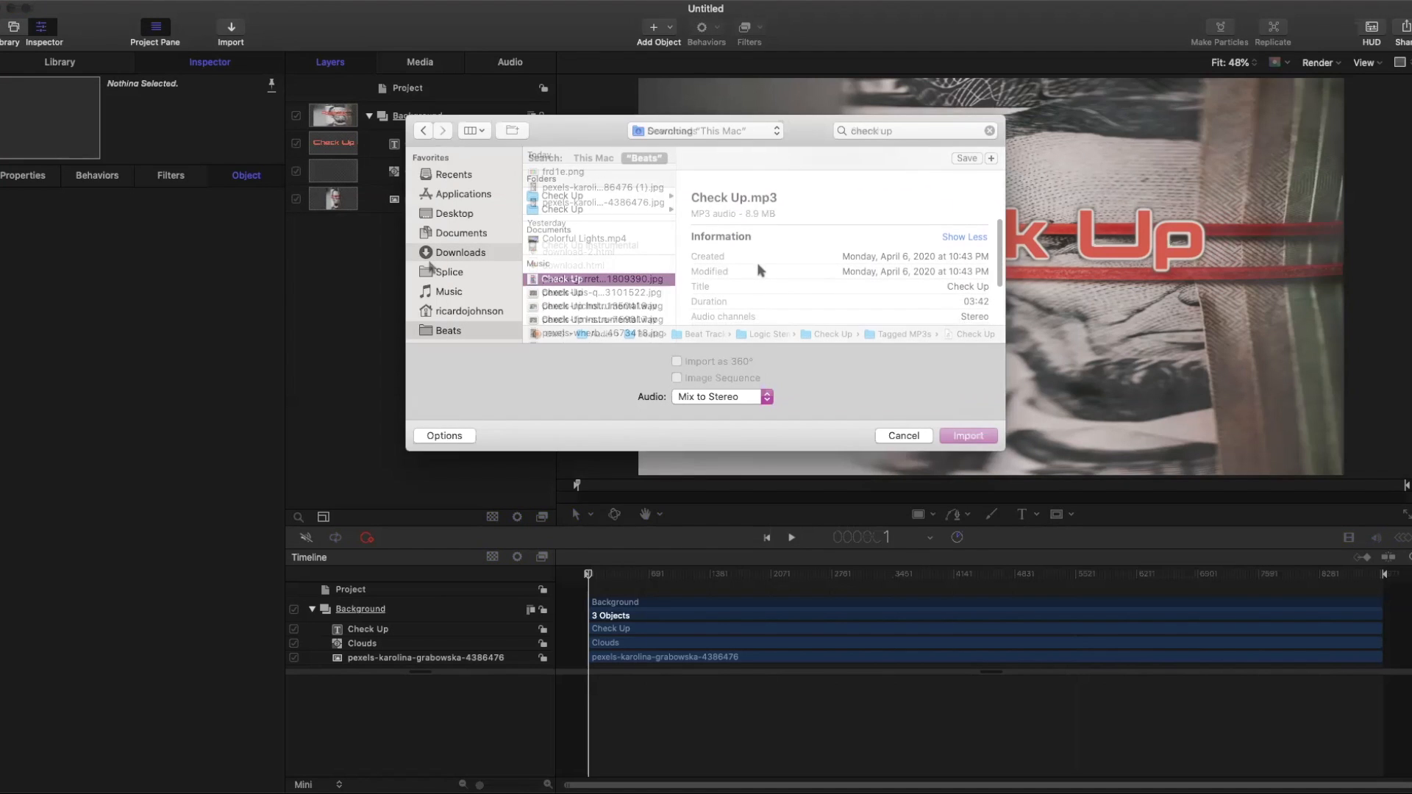
pyautogui.click(958, 434)
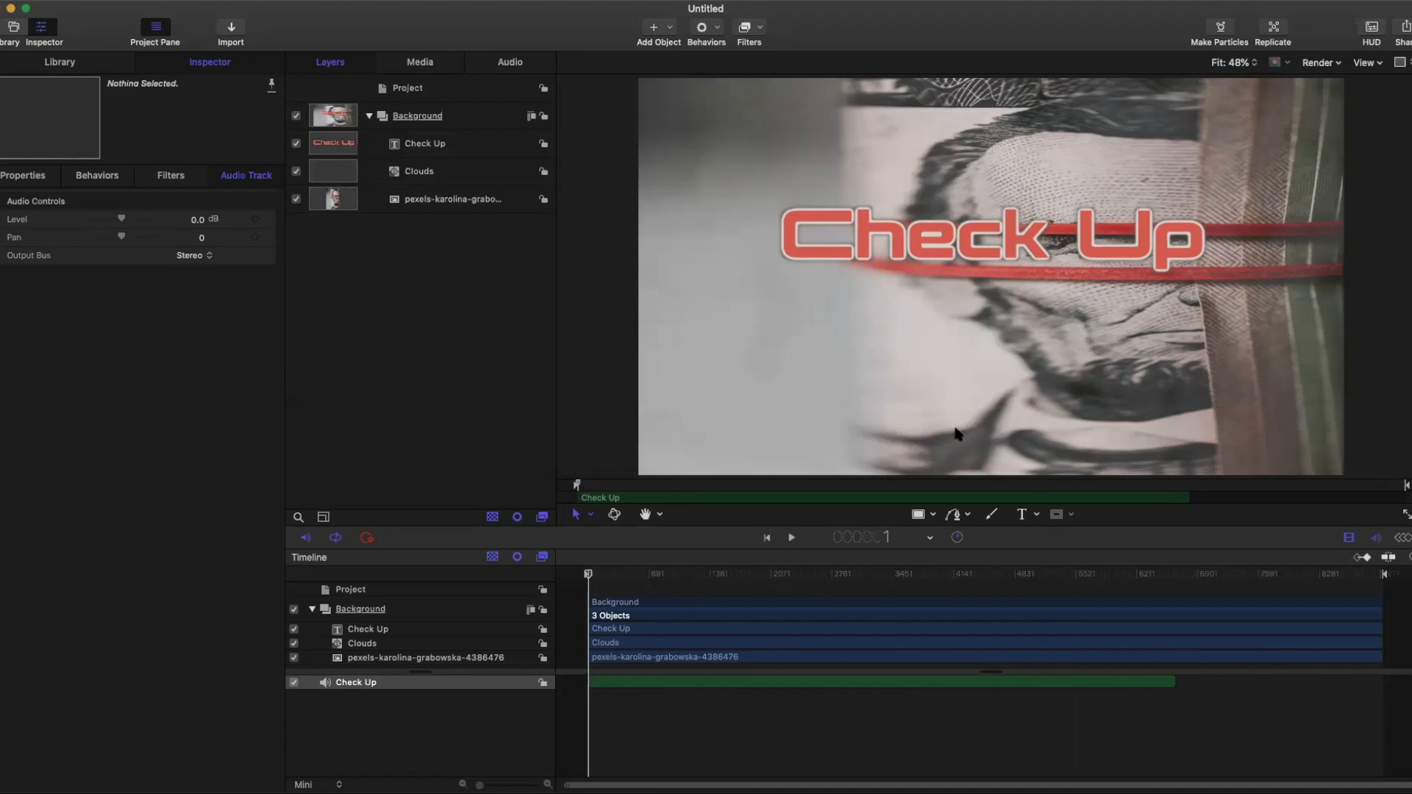
pyautogui.press('super+s')
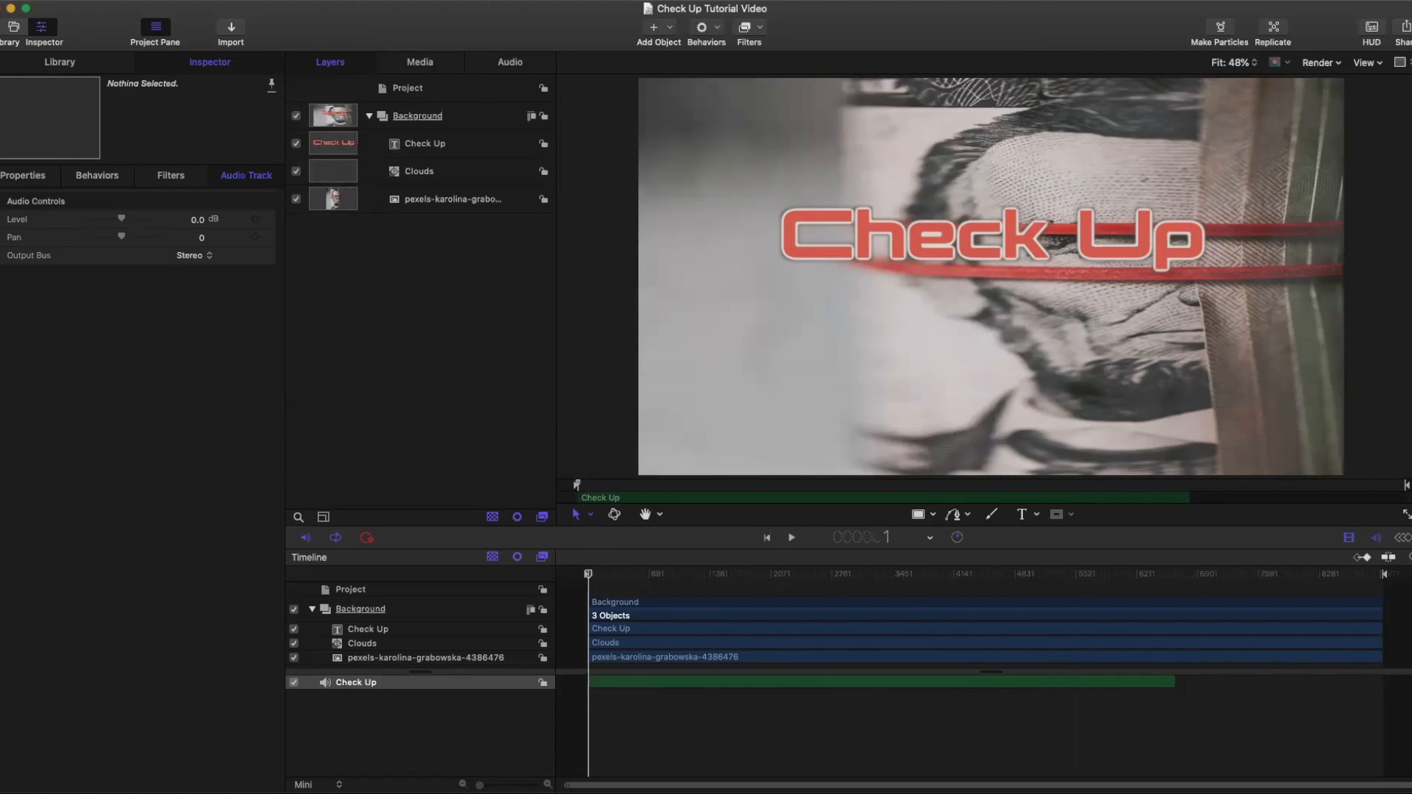